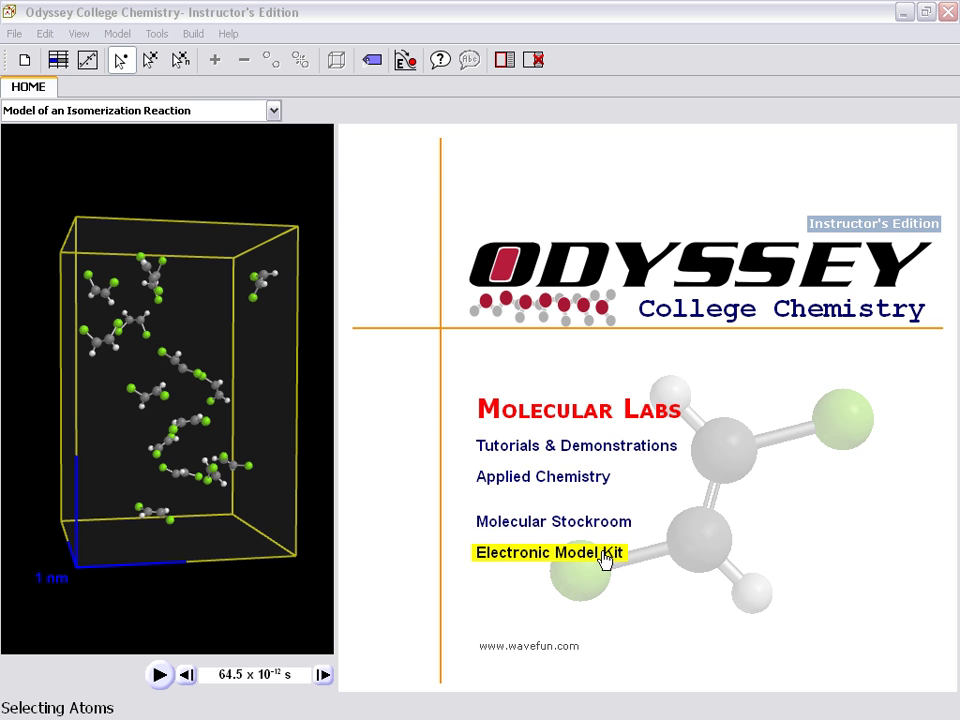
Open the Molecular Labs list and scroll to lab 30, The Distribution of Kinetic Energies
left_click(562, 419)
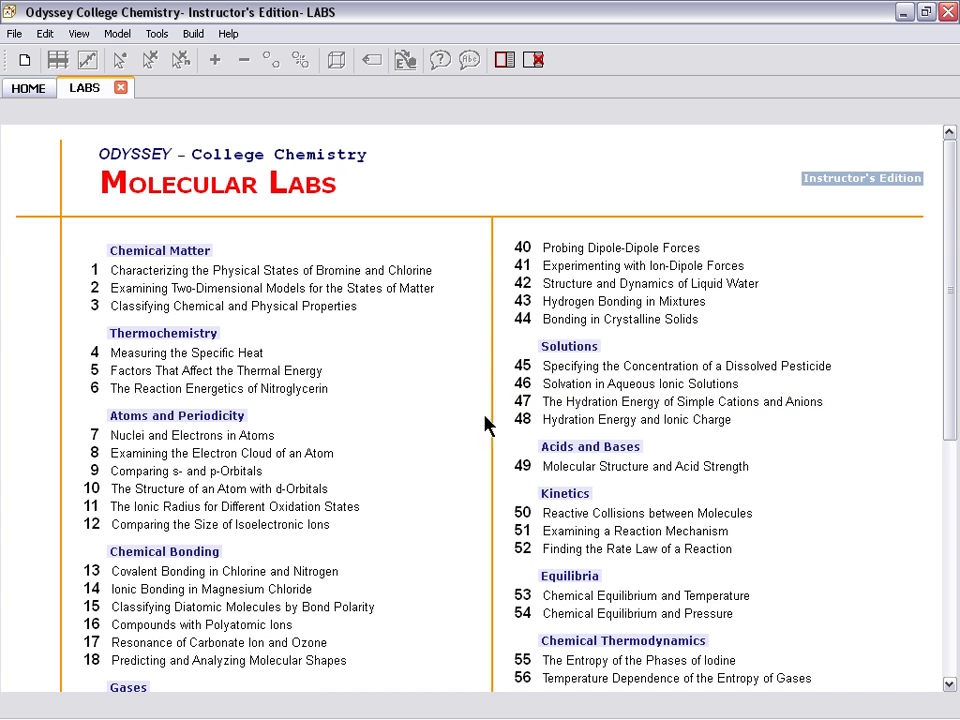
scroll(456, 408, "down", 1)
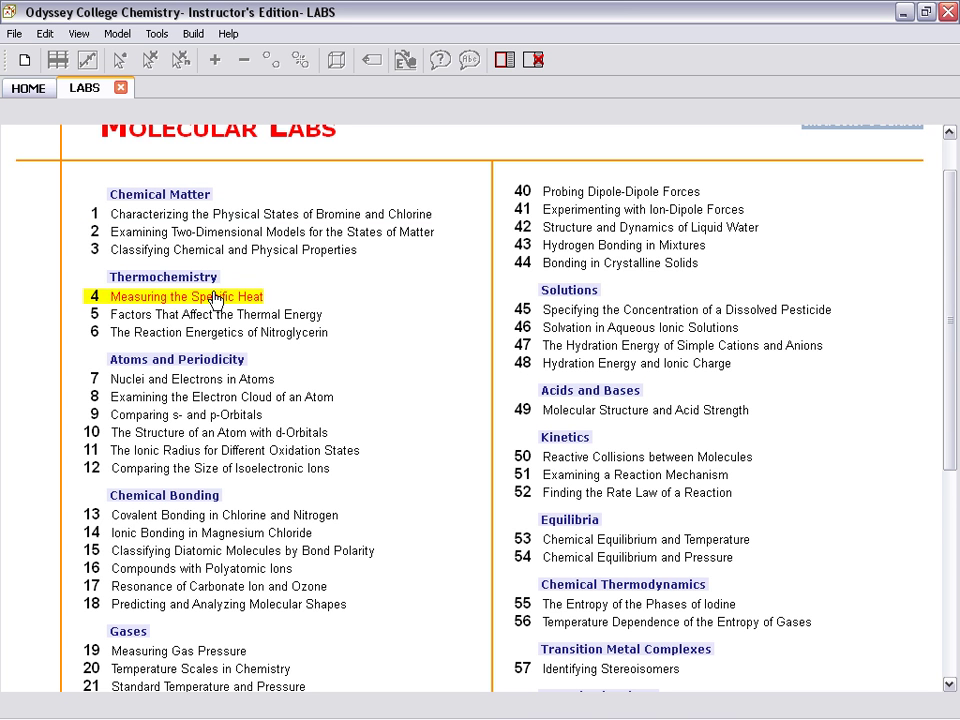
scroll(456, 448, "down", 2)
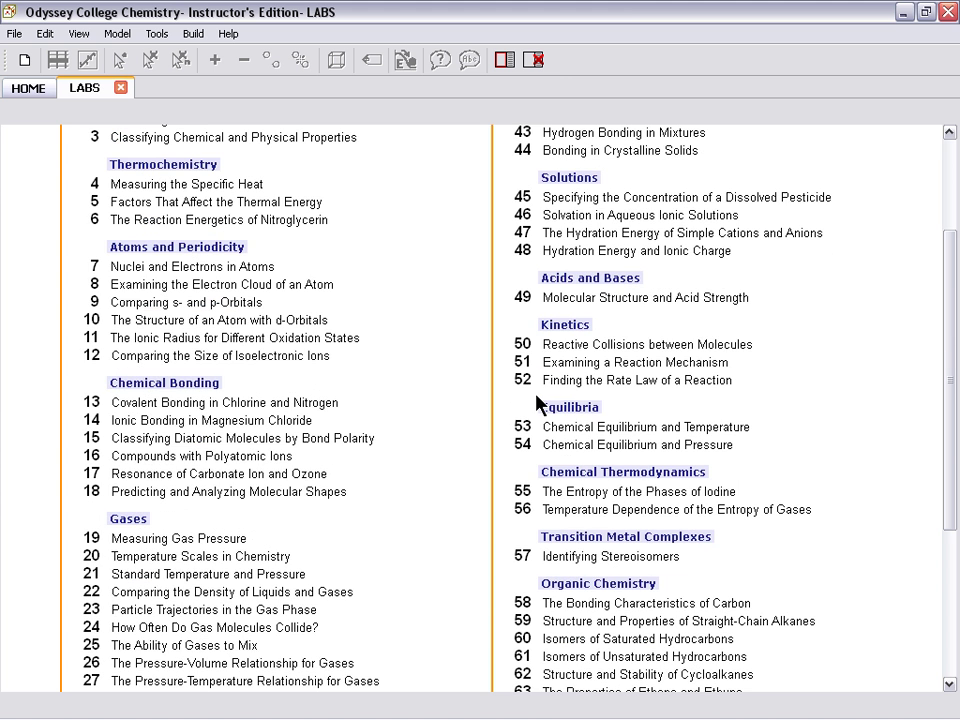
scroll(403, 457, "down", 5)
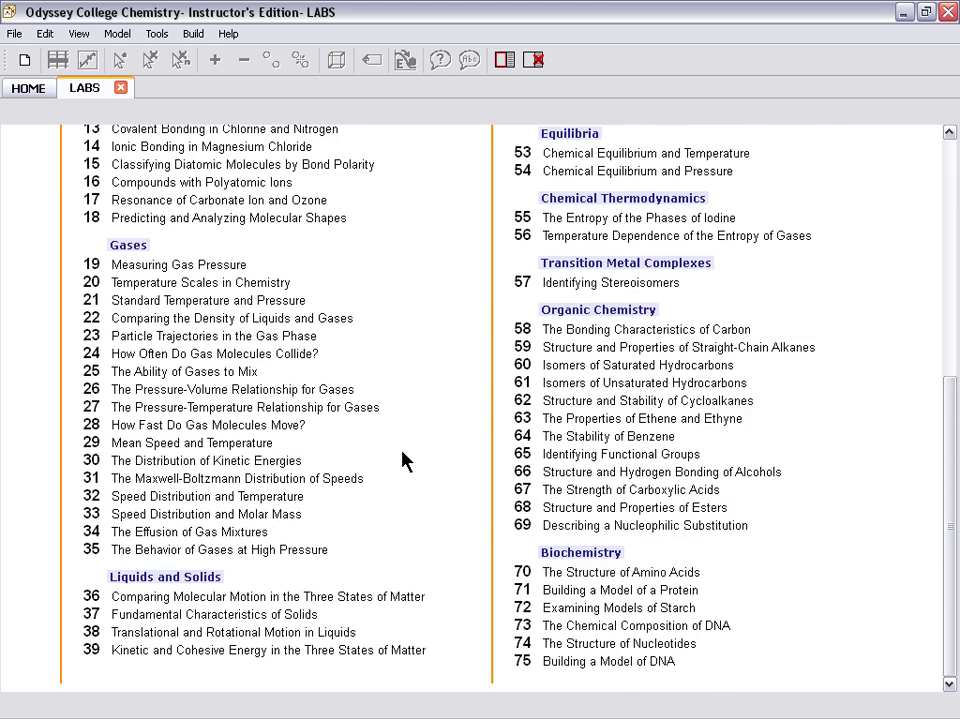
scroll(403, 460, "up", 2)
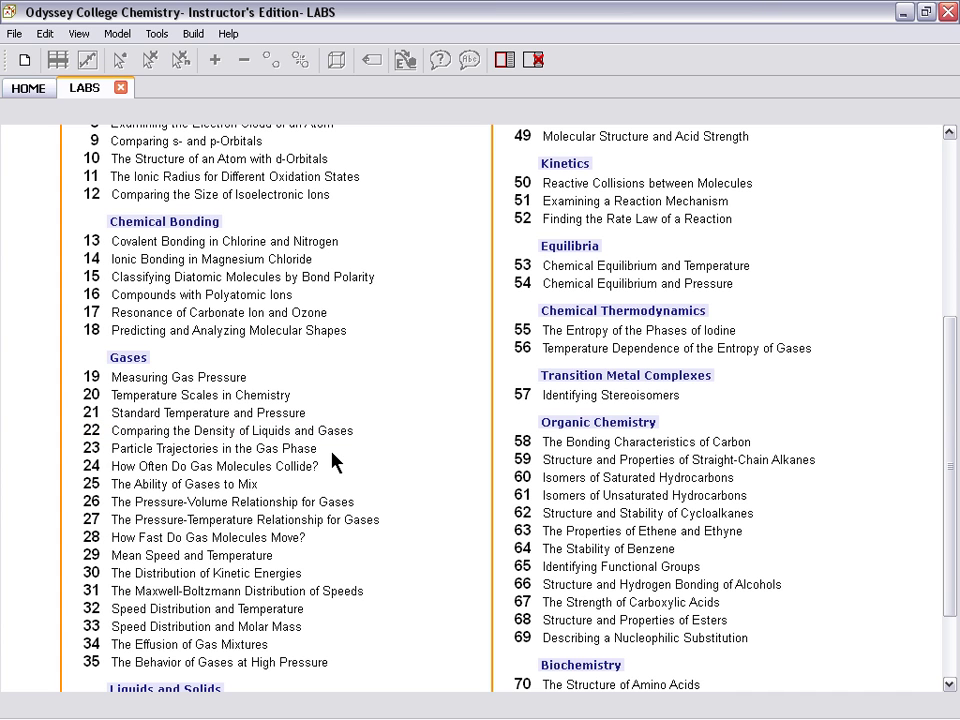
Open lab 30's dense xenon gas model and read through its kinetic energy instructions
left_click(262, 568)
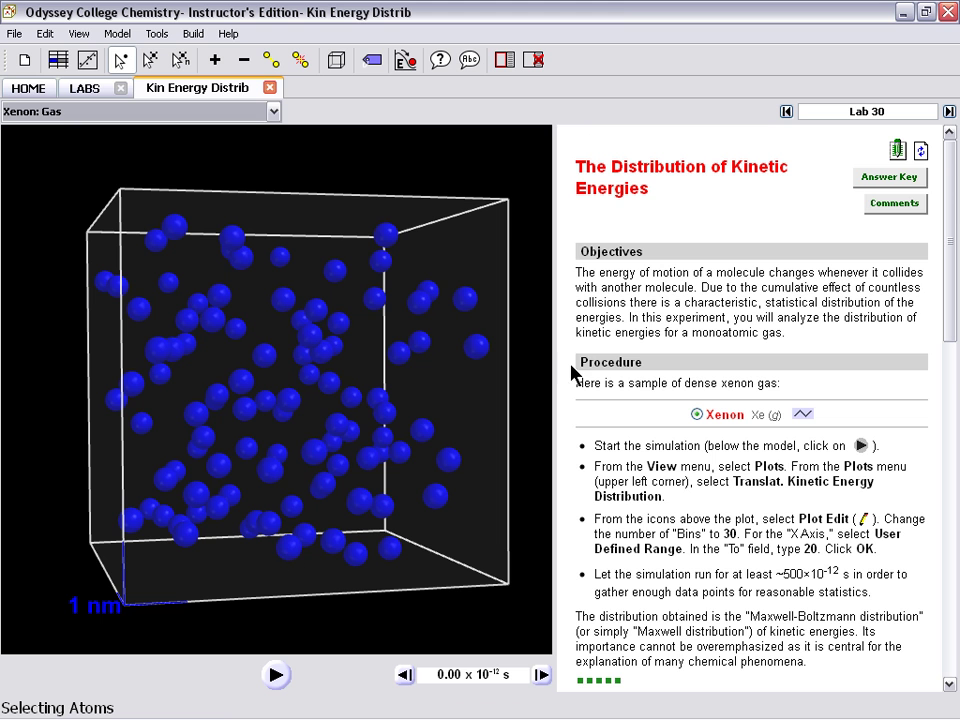
scroll(632, 362, "down", 1)
scroll(632, 362, "down", 1)
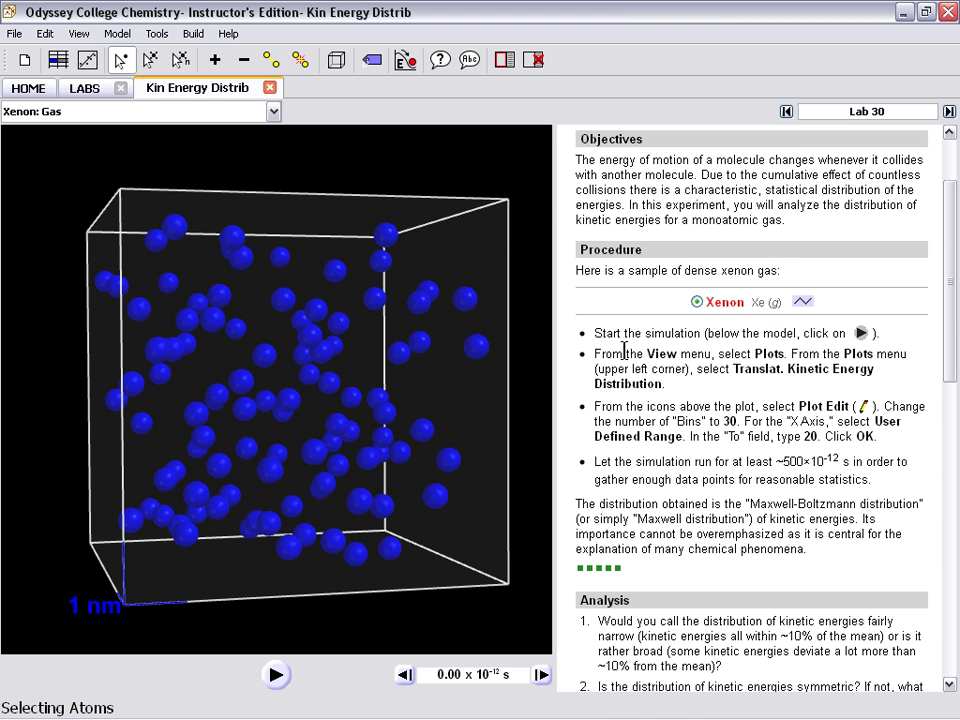
scroll(624, 352, "down", 2)
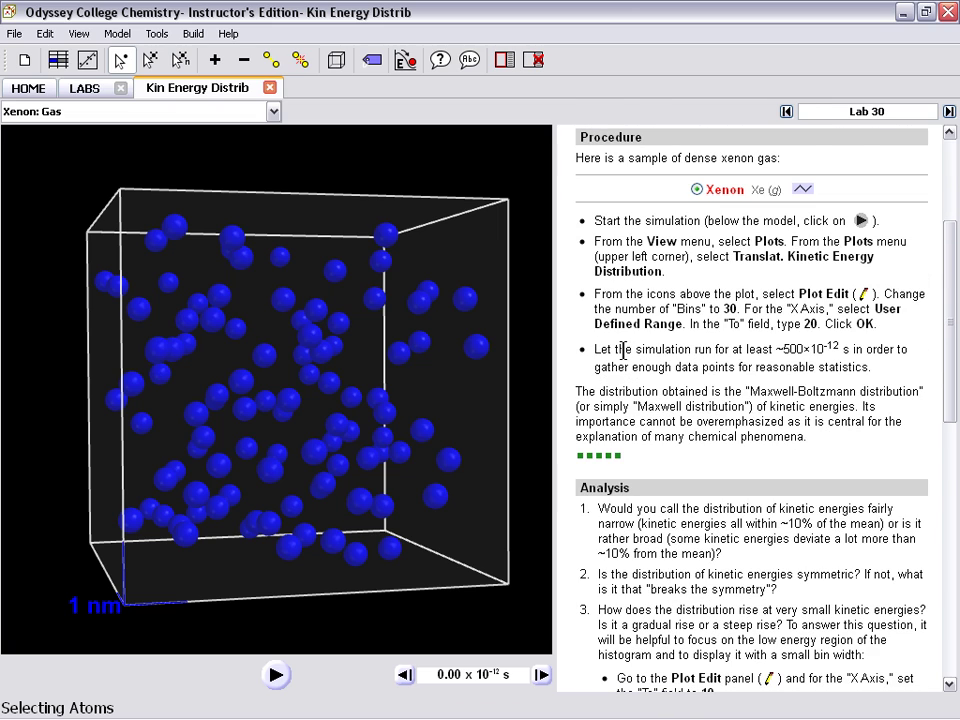
scroll(626, 398, "down", 3)
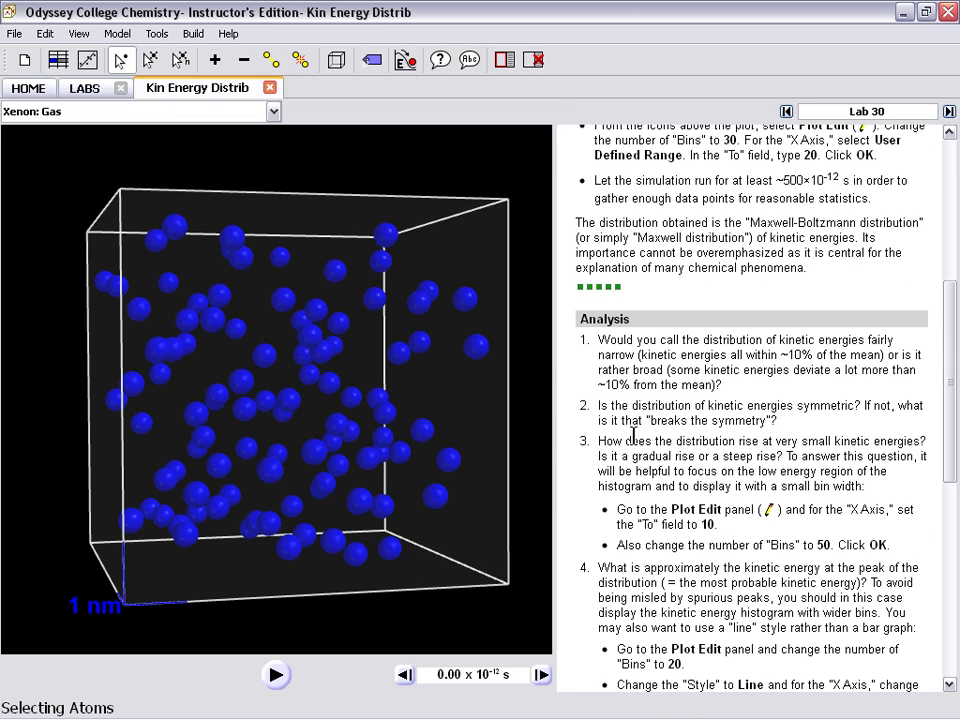
scroll(633, 435, "up", 4)
scroll(636, 446, "up", 2)
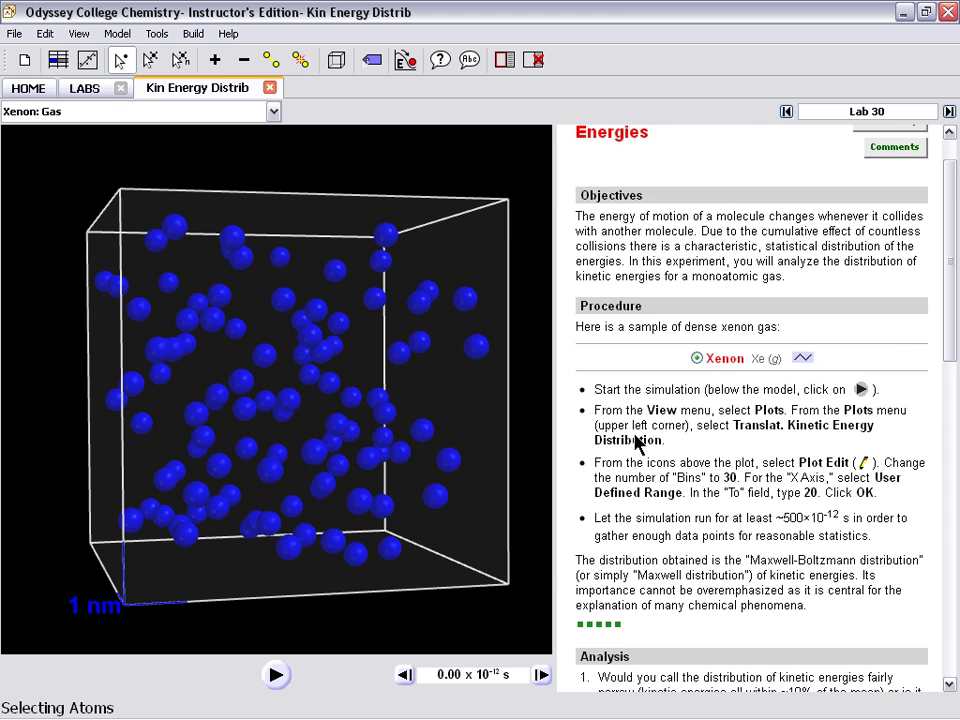
scroll(634, 432, "up", 1)
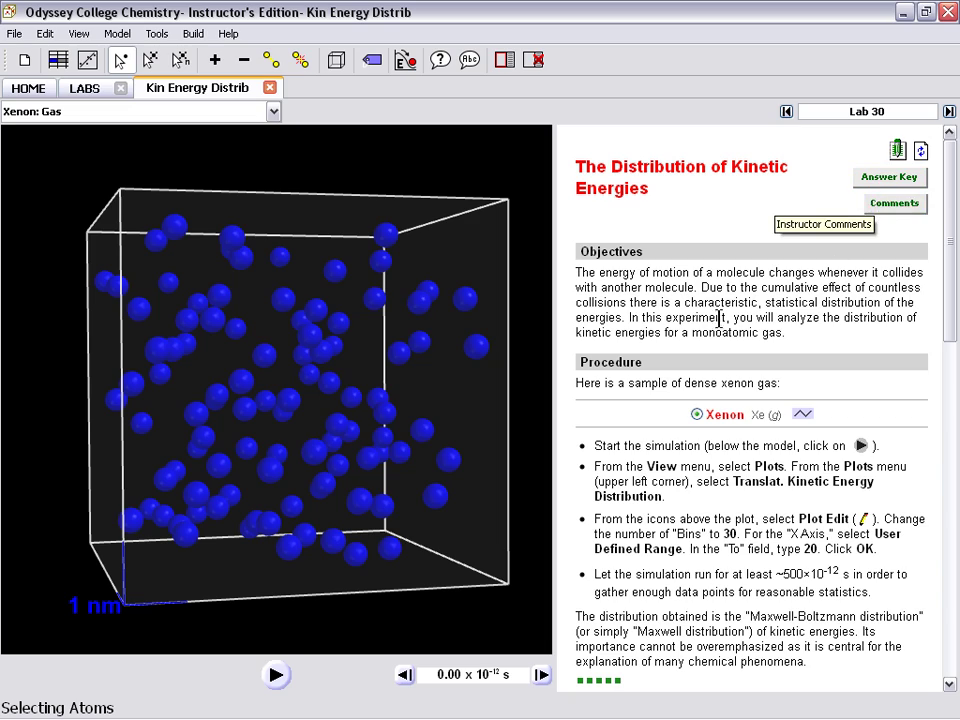
scroll(690, 446, "down", 8)
scroll(719, 314, "down", 8)
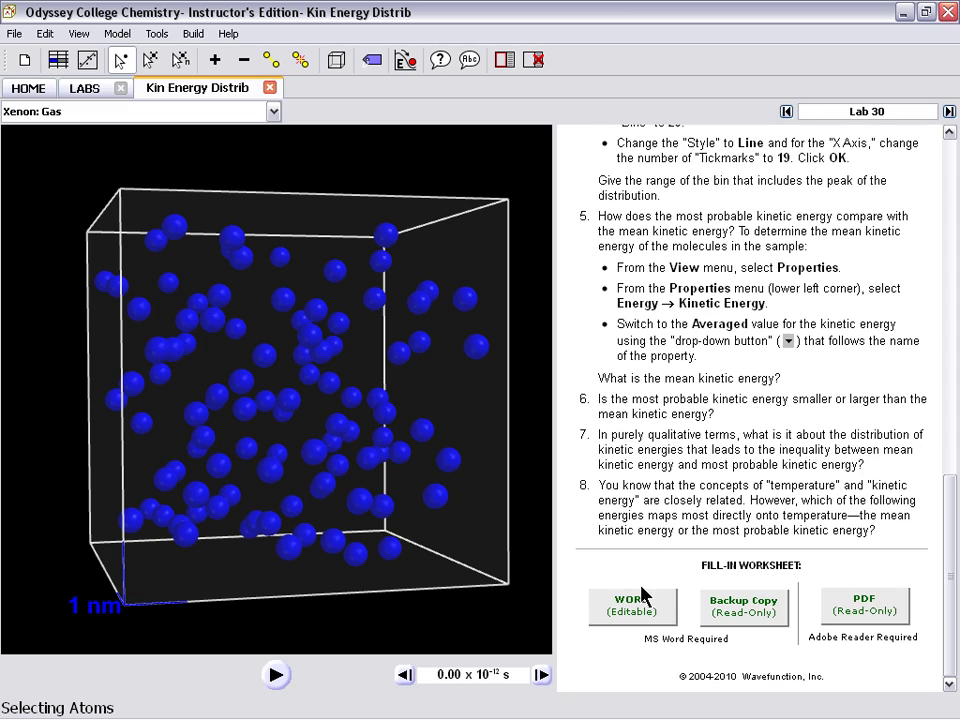
scroll(708, 443, "up", 8)
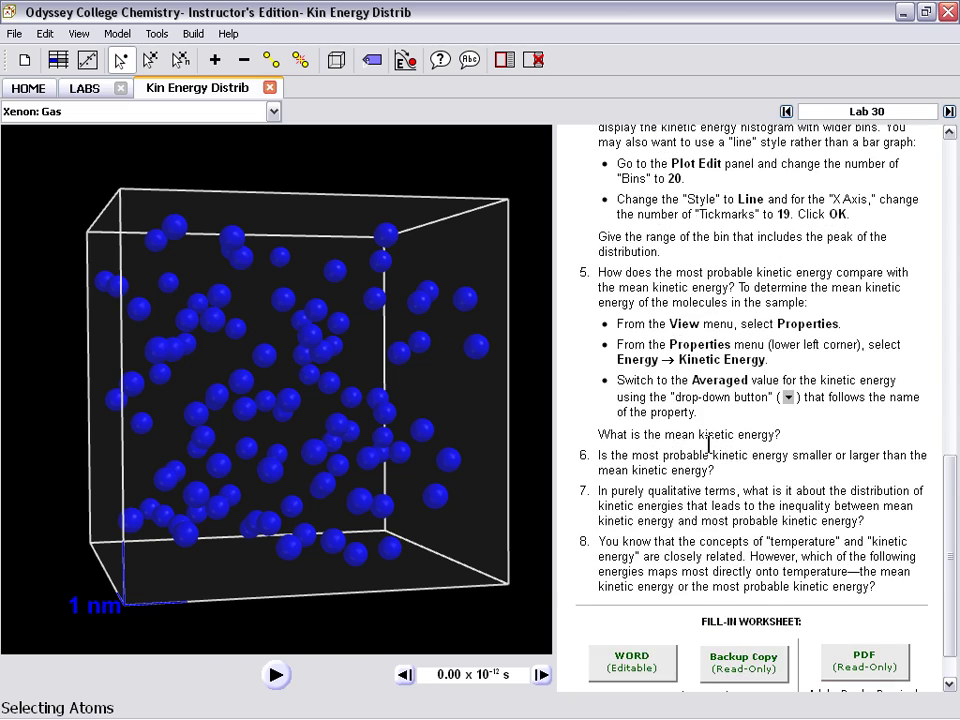
scroll(706, 438, "up", 8)
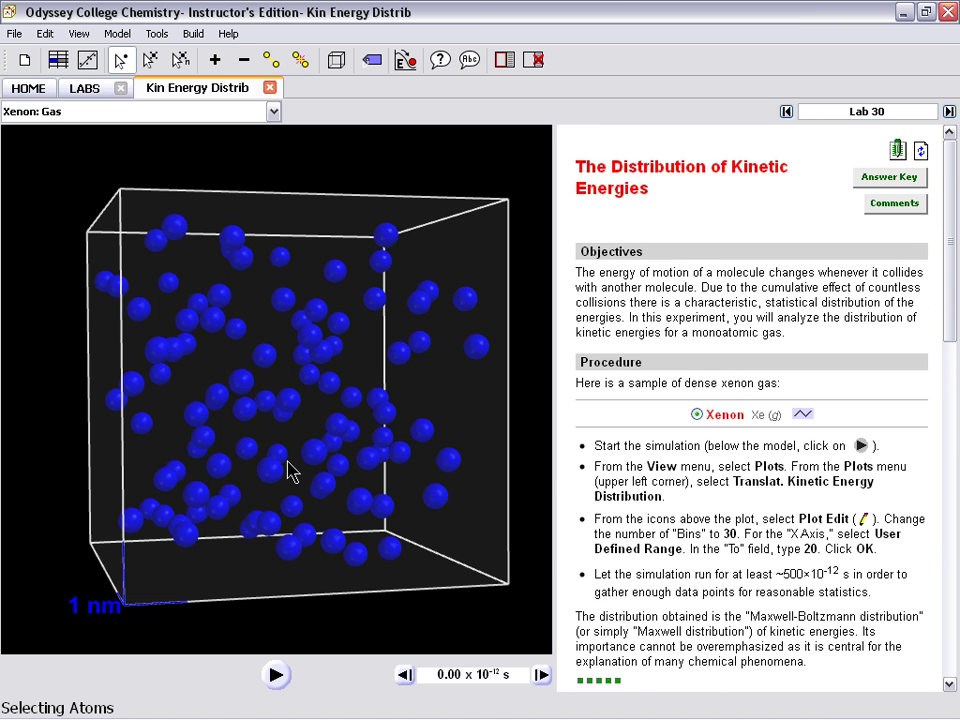
Rotate the xenon gas box, start the simulation, and show the plots panel
left_click_drag(291, 469, 270, 600)
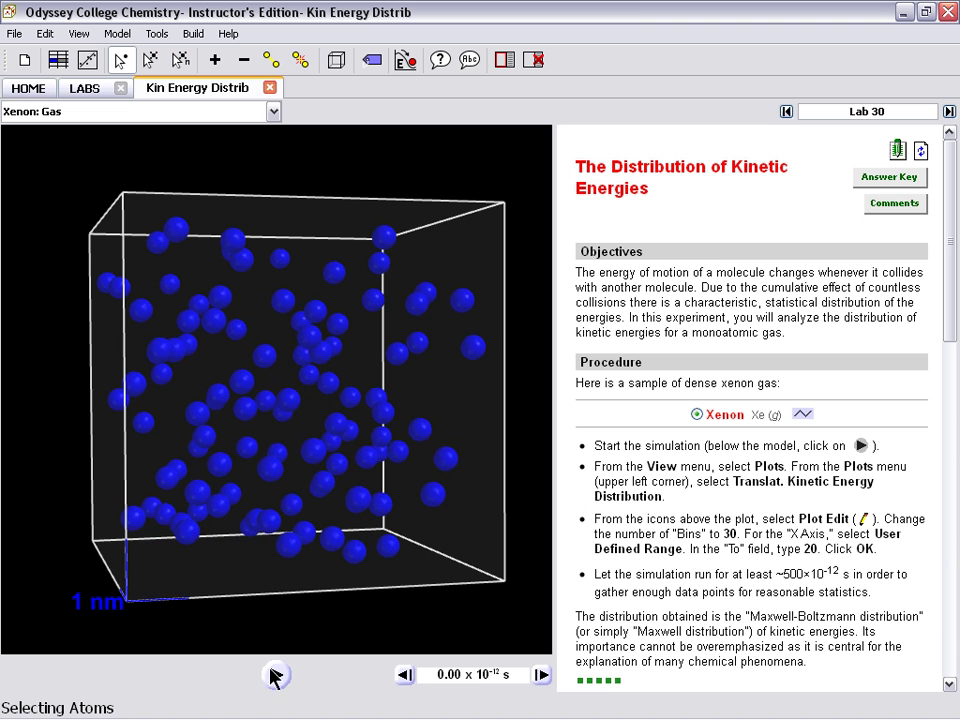
left_click(275, 676)
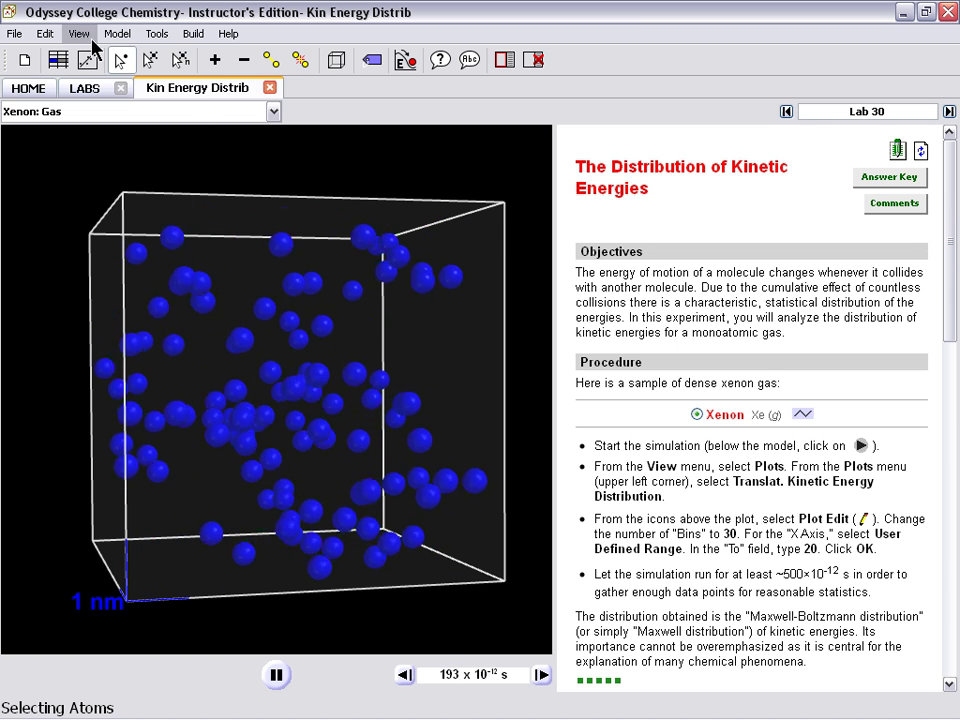
left_click(77, 38)
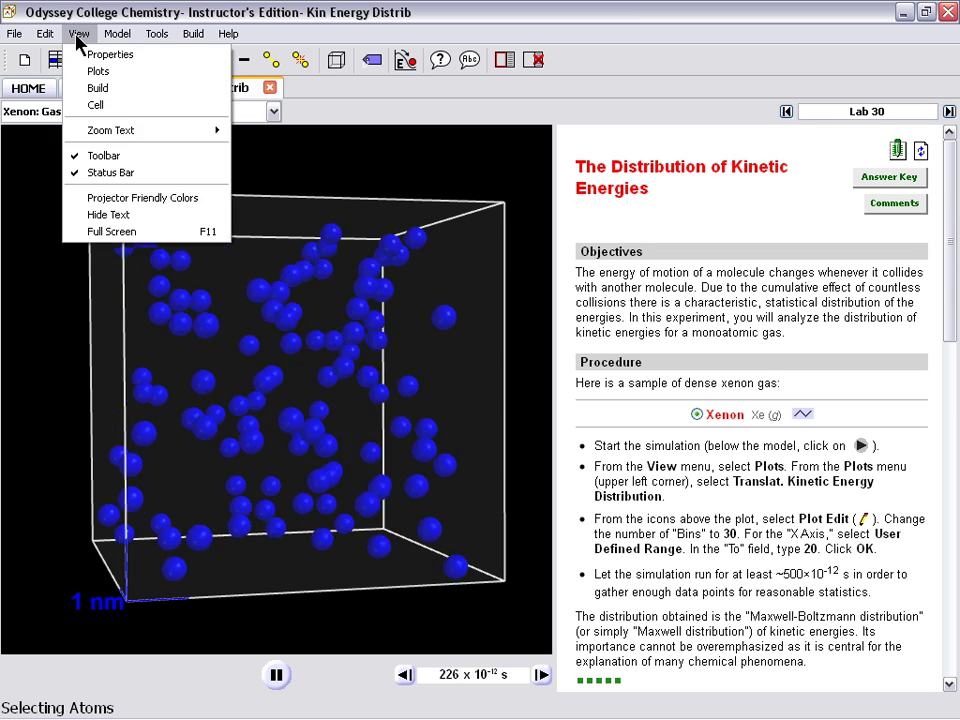
left_click(94, 72)
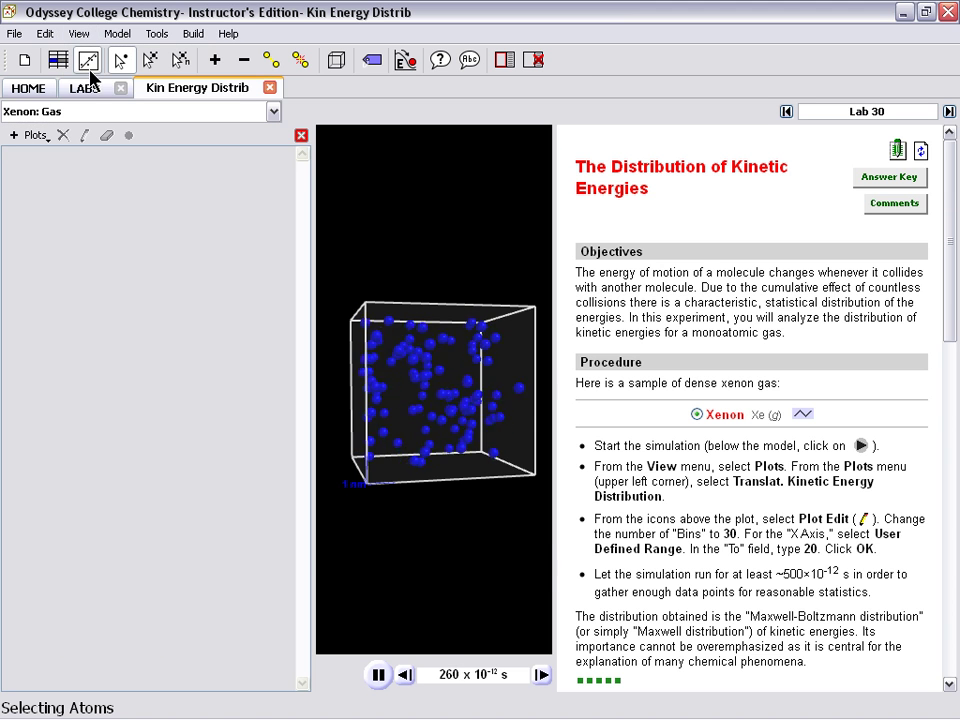
Add the Translat. Kinetic Energy Distribution histogram and widen the model and plot pane
left_click(40, 136)
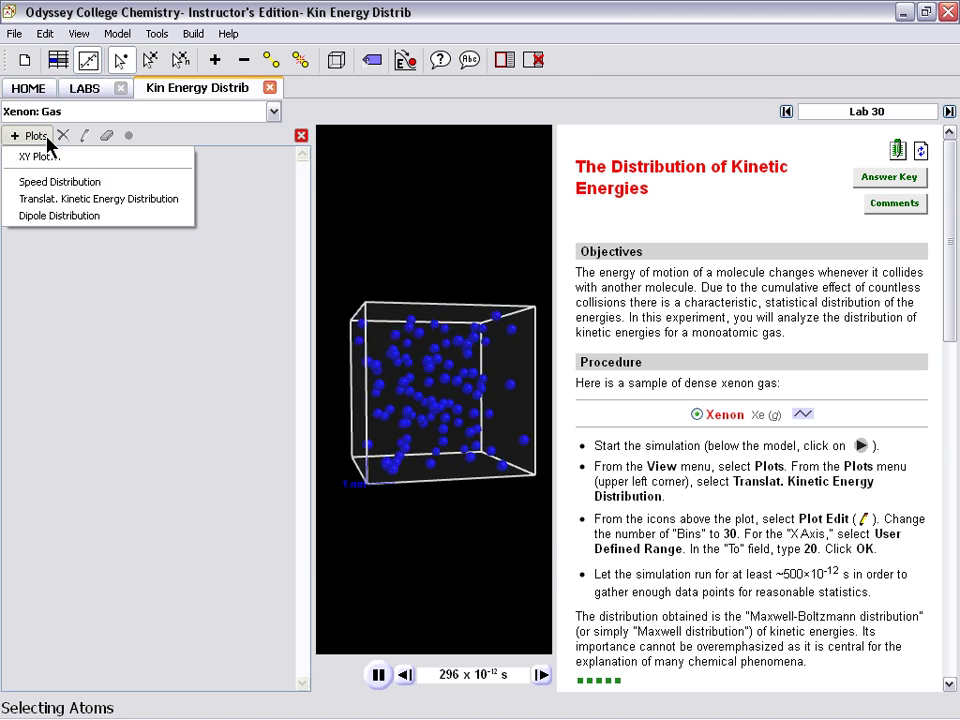
left_click(48, 197)
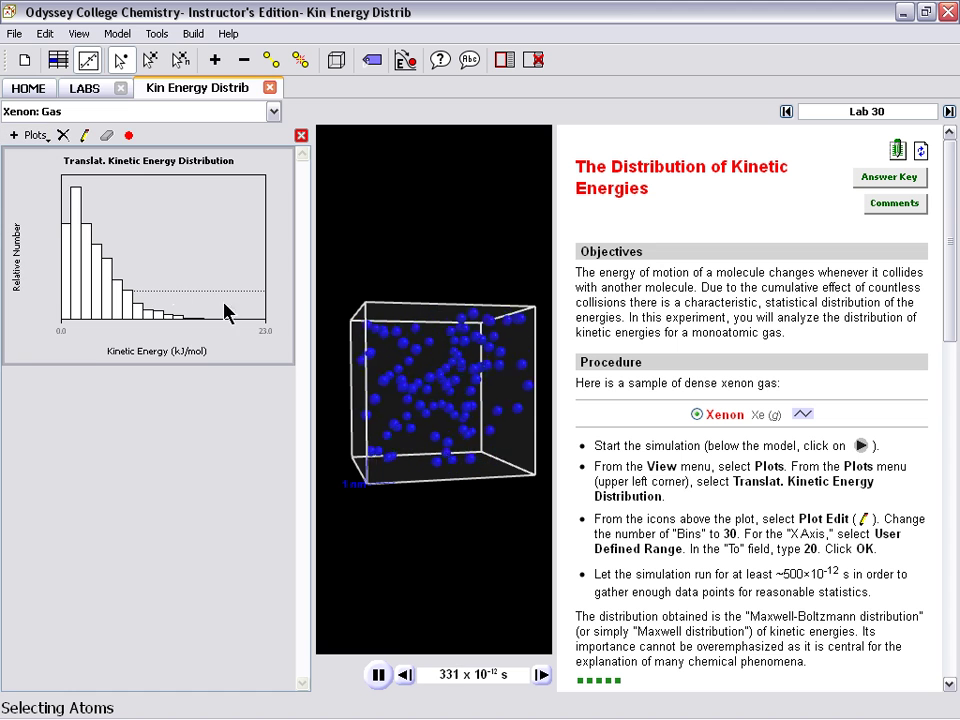
left_click_drag(555, 449, 707, 446)
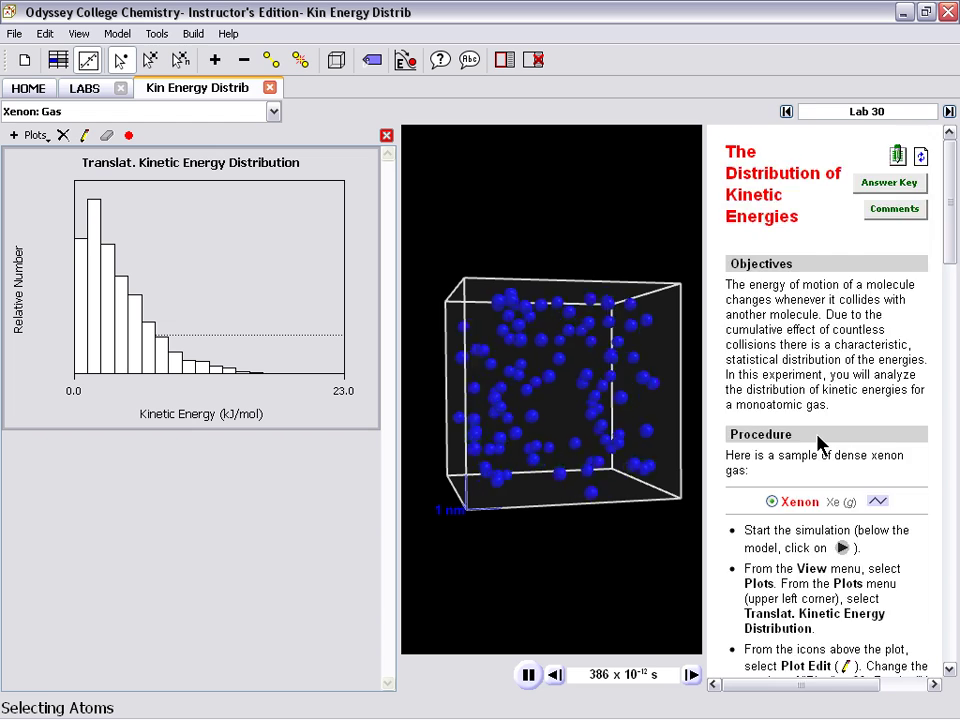
scroll(816, 444, "down", 10)
scroll(816, 437, "down", 3)
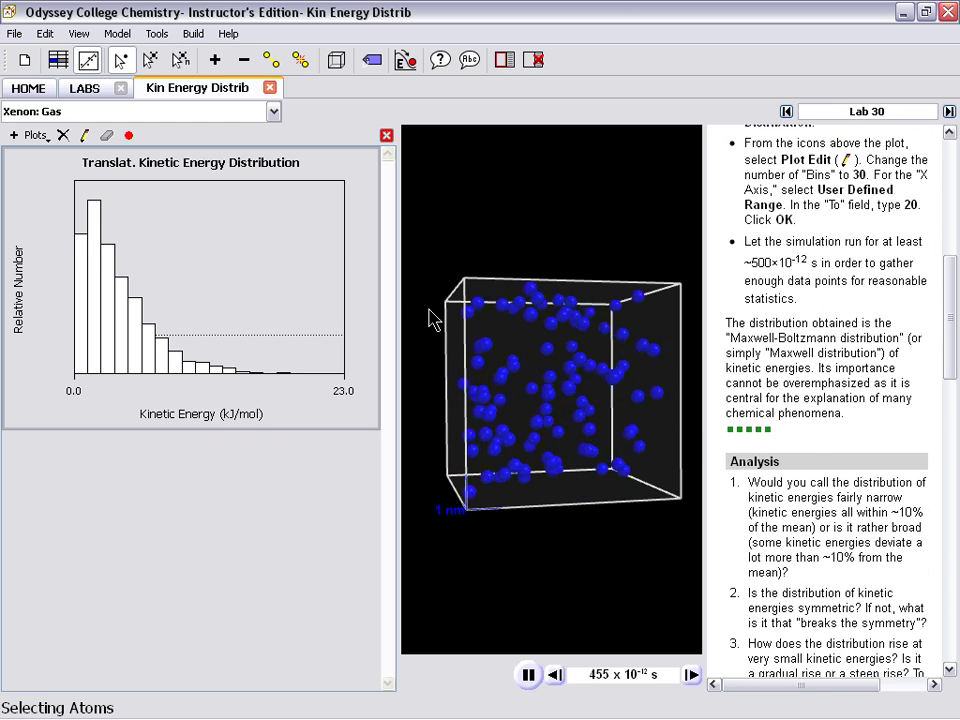
Colour the xenon atoms by Translational Kinetic Energy and hide the lesson text
left_click(78, 36)
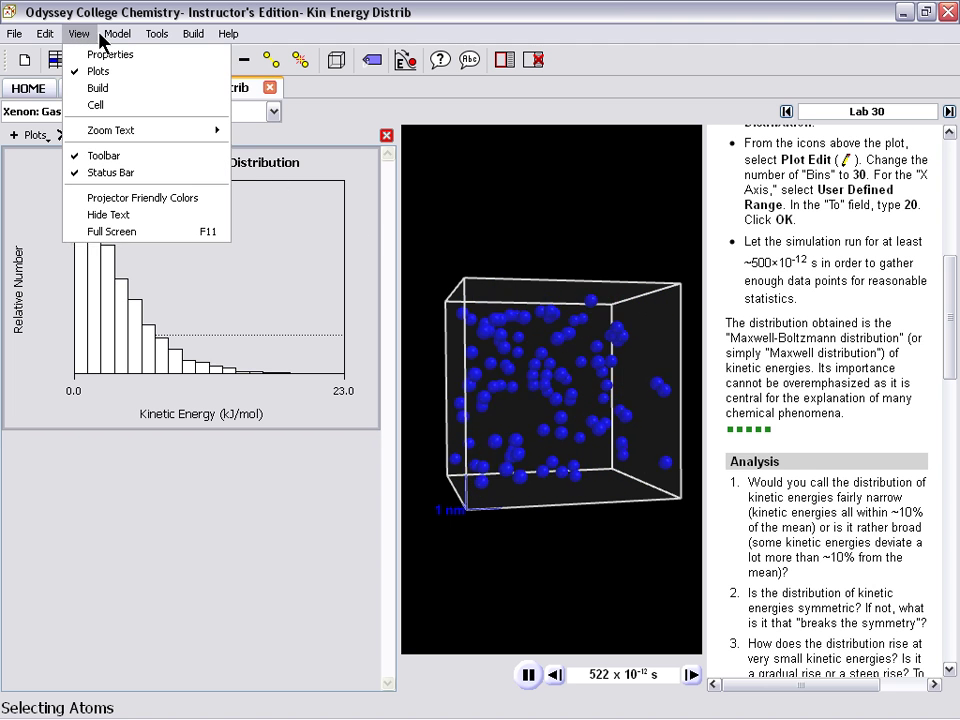
mouse_move(110, 36)
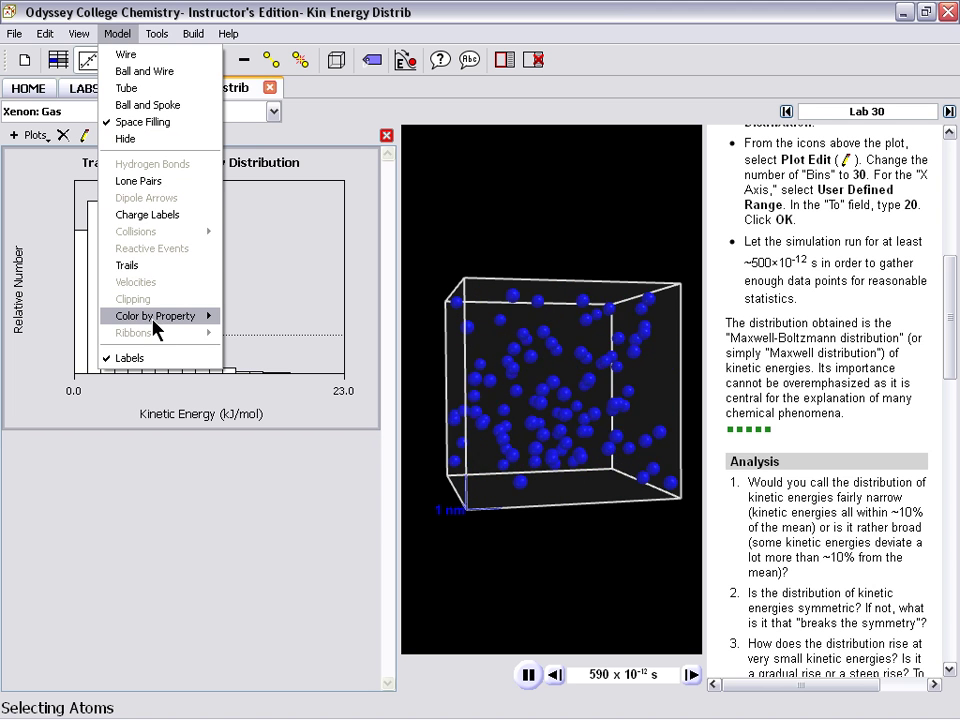
mouse_move(157, 320)
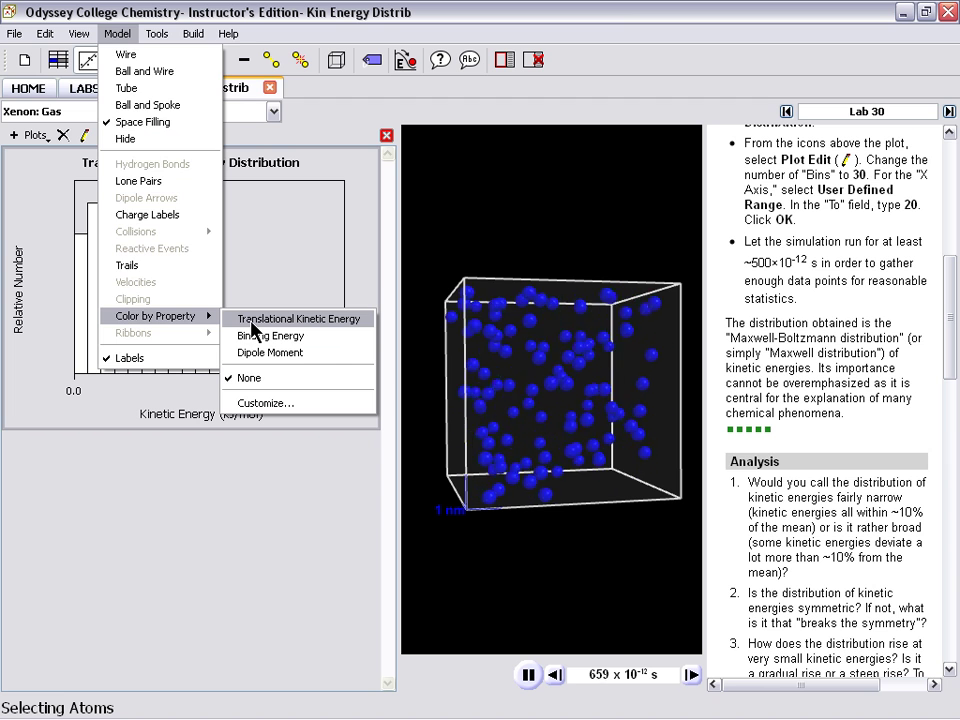
left_click(252, 322)
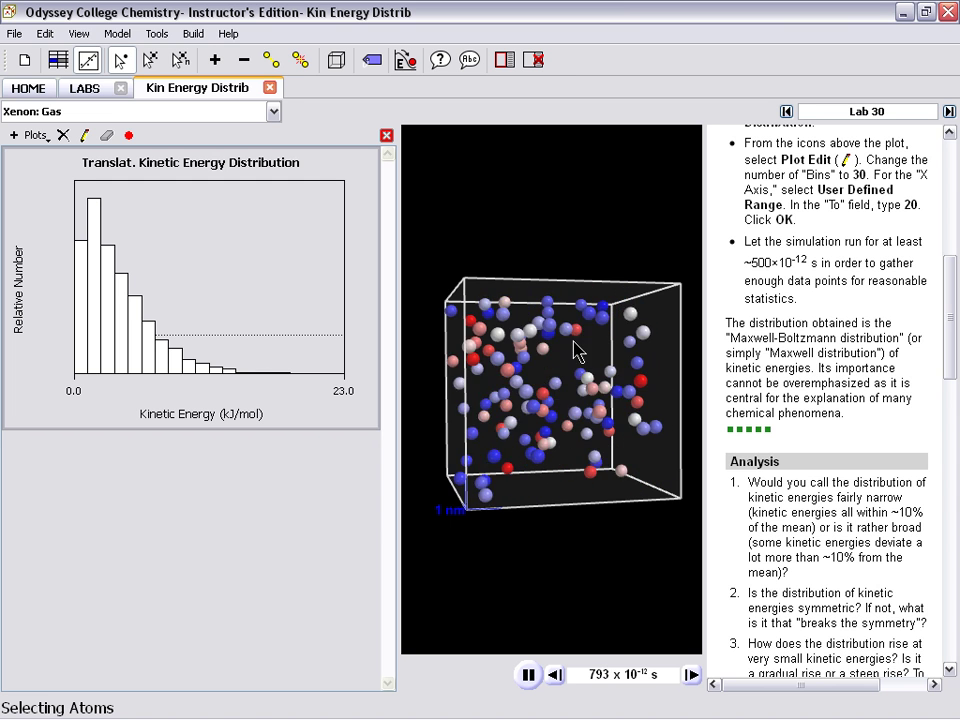
left_click(533, 62)
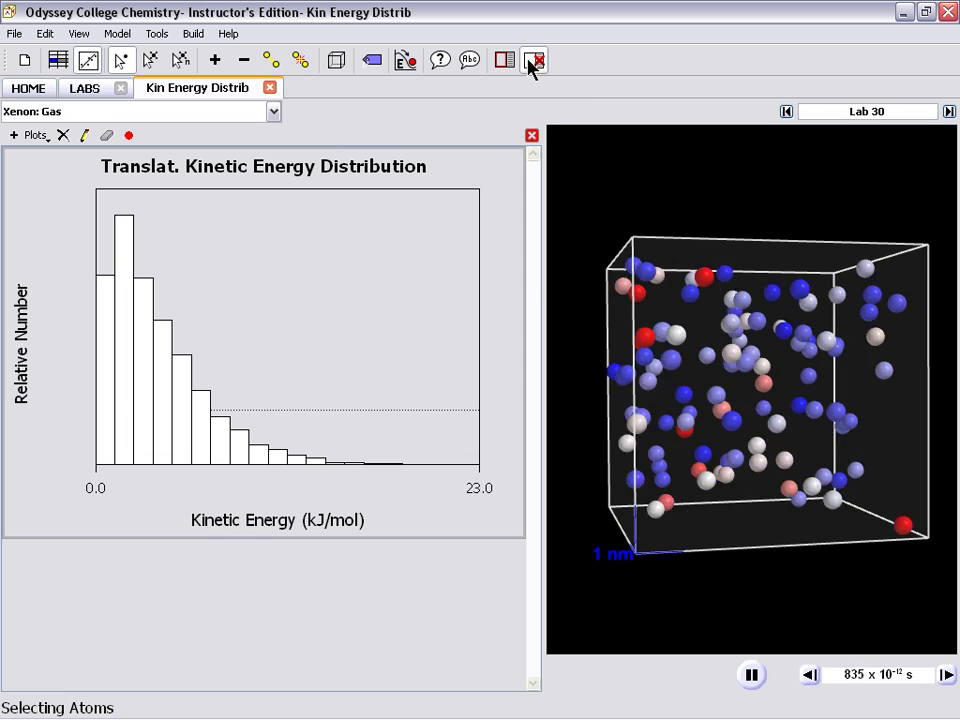
Add a Thermodynamics > Temperature property and slide it down to about -102.8 °C
left_click(81, 38)
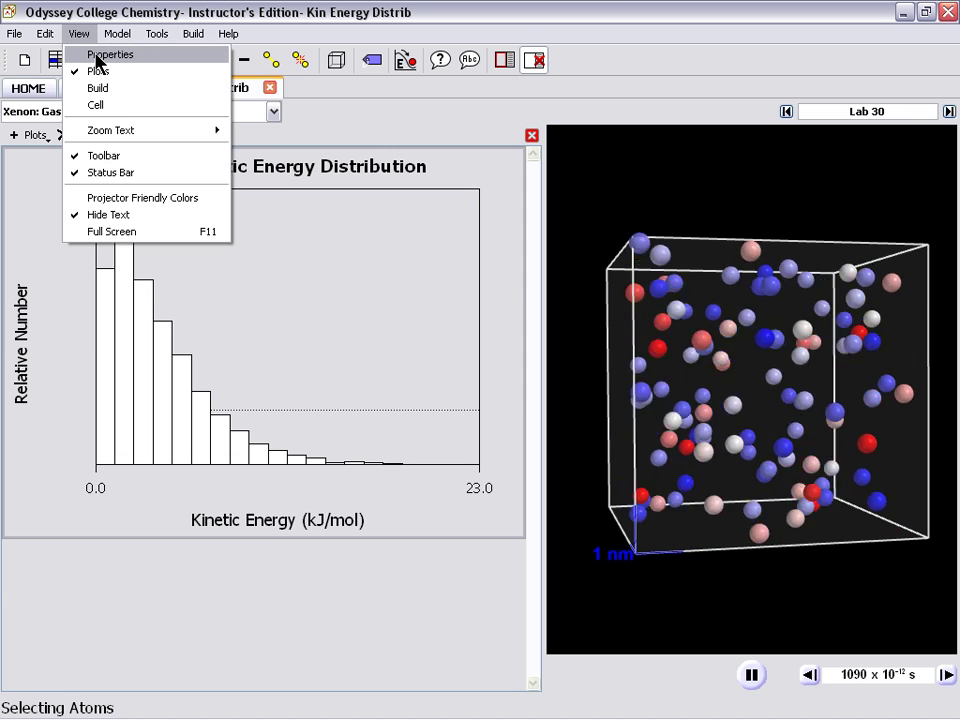
left_click(98, 57)
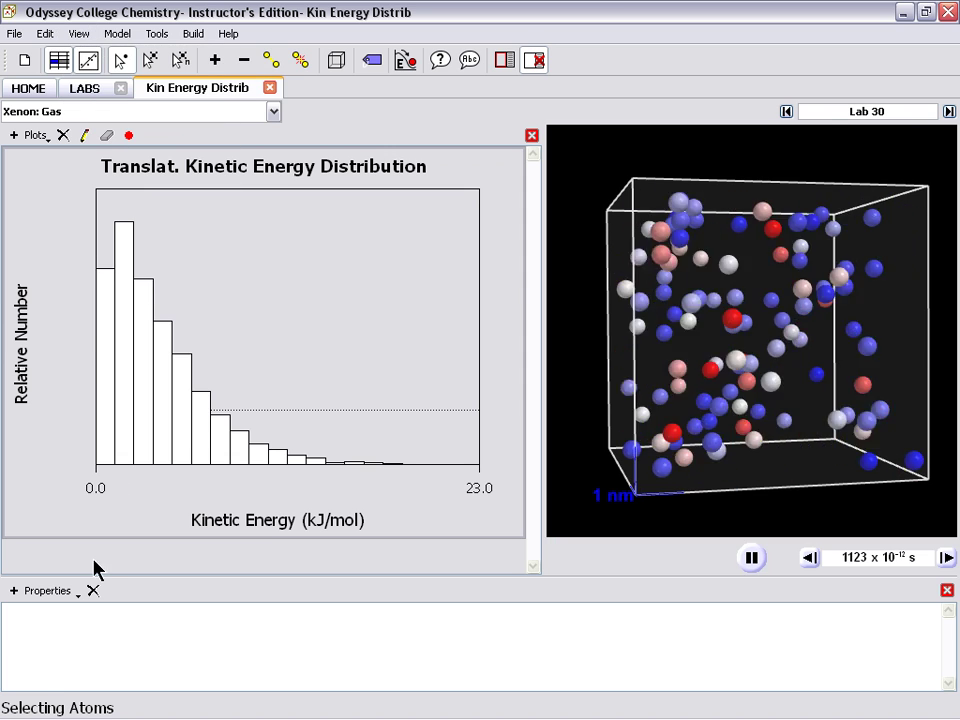
left_click(78, 595)
mouse_move(68, 613)
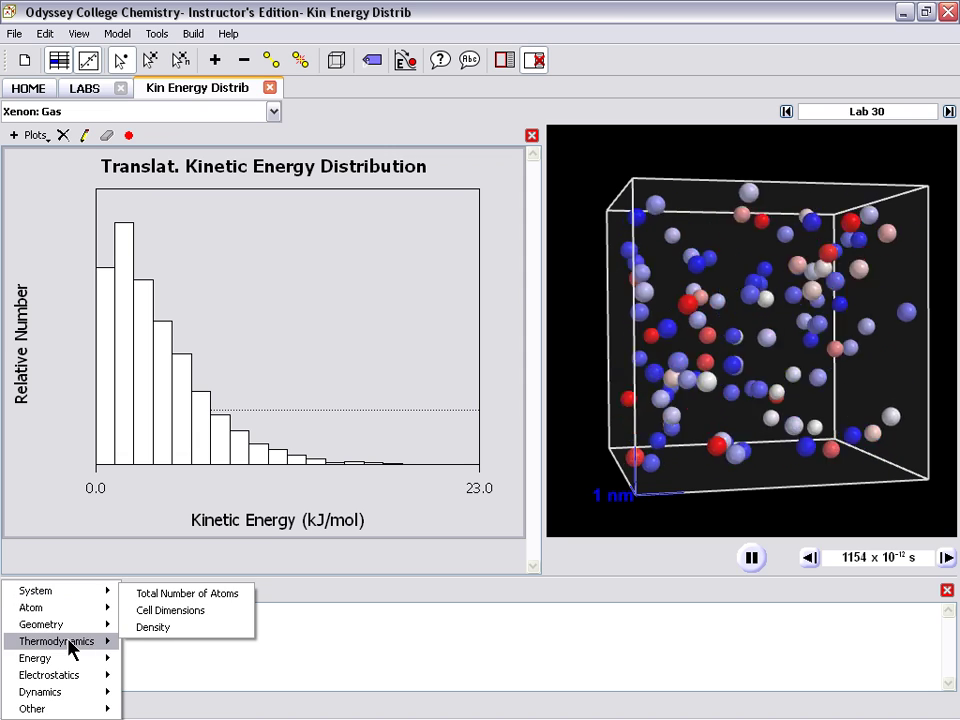
mouse_move(100, 641)
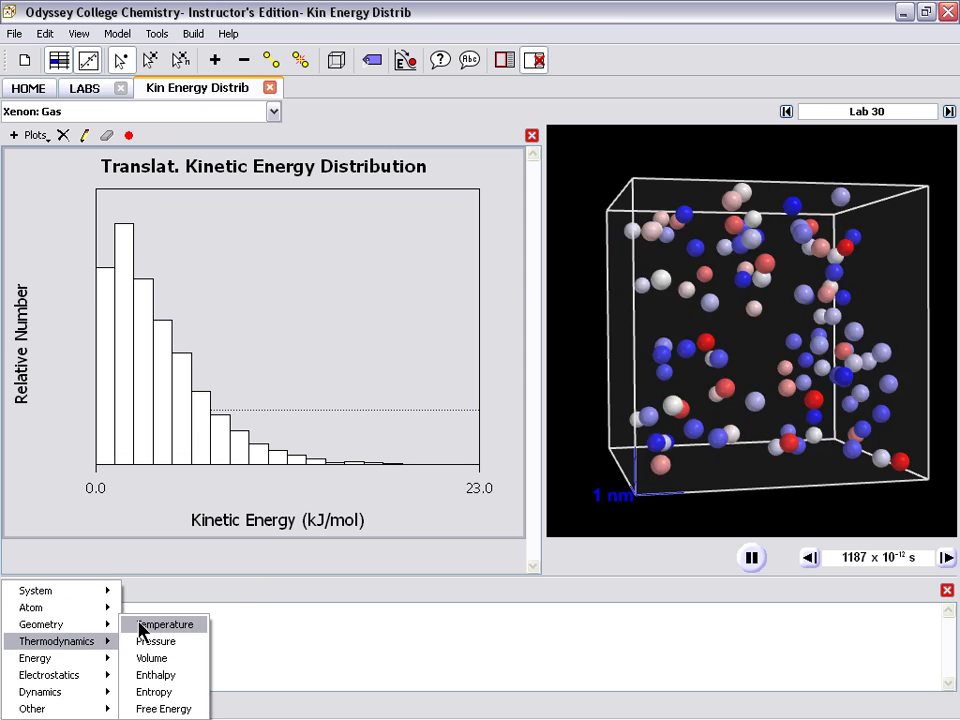
left_click(139, 625)
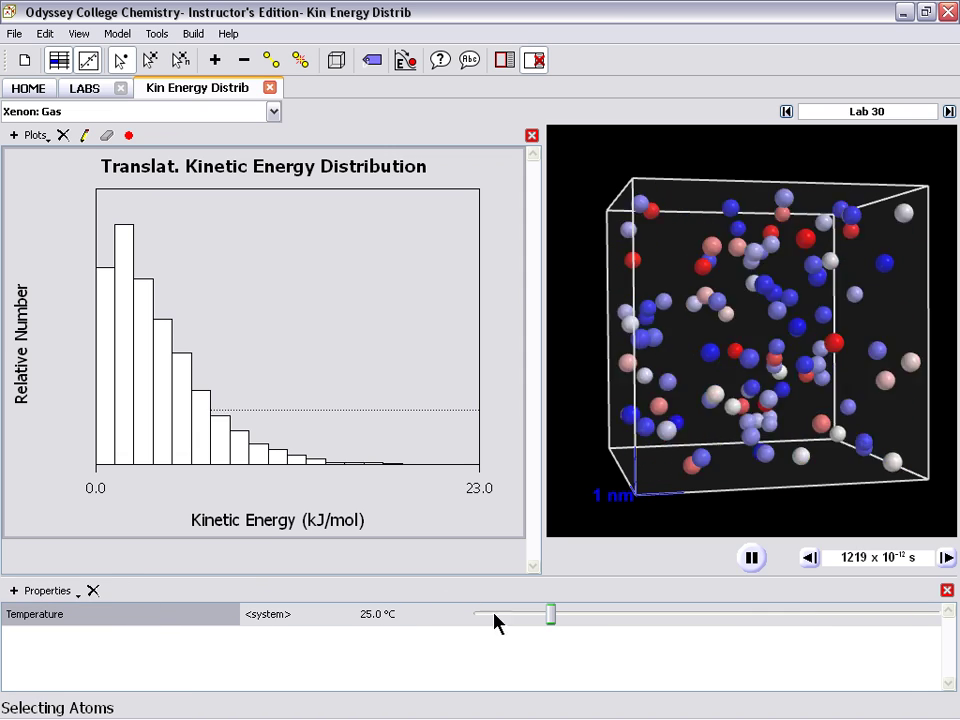
left_click_drag(555, 624, 611, 621)
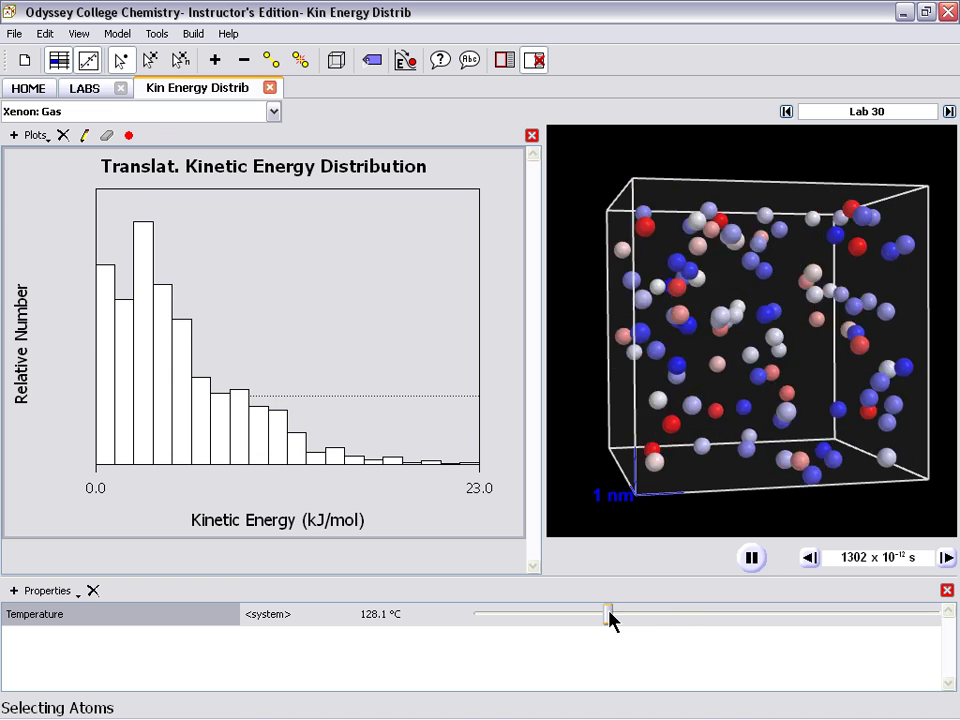
left_click_drag(610, 621, 481, 610)
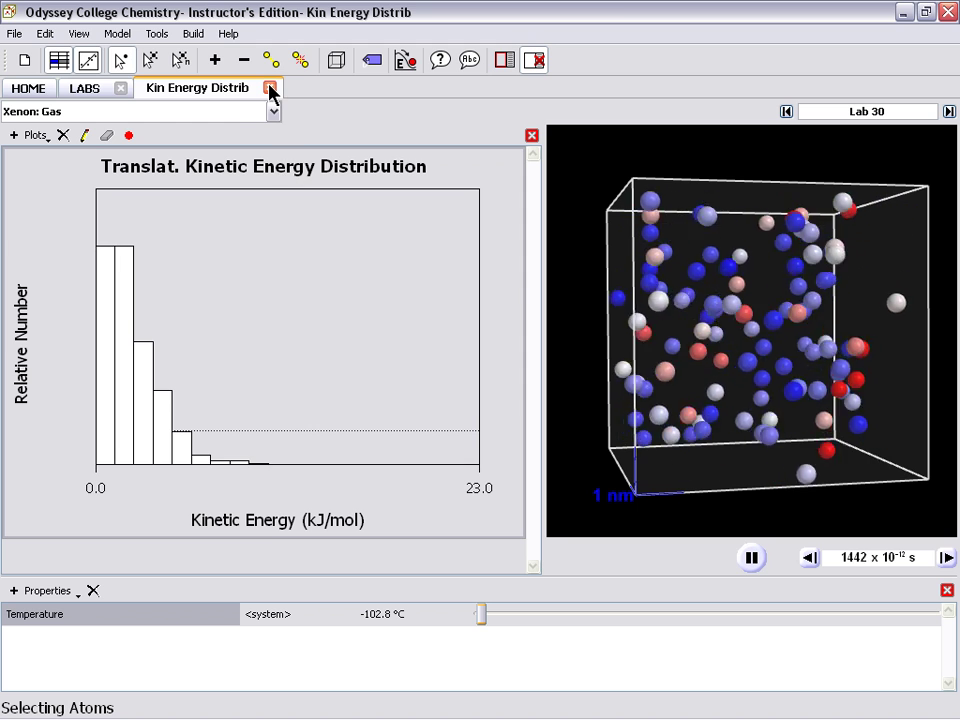
Close the Kin Energy Distrib tab and open lab 51, Examining a Reaction Mechanism
left_click(533, 60)
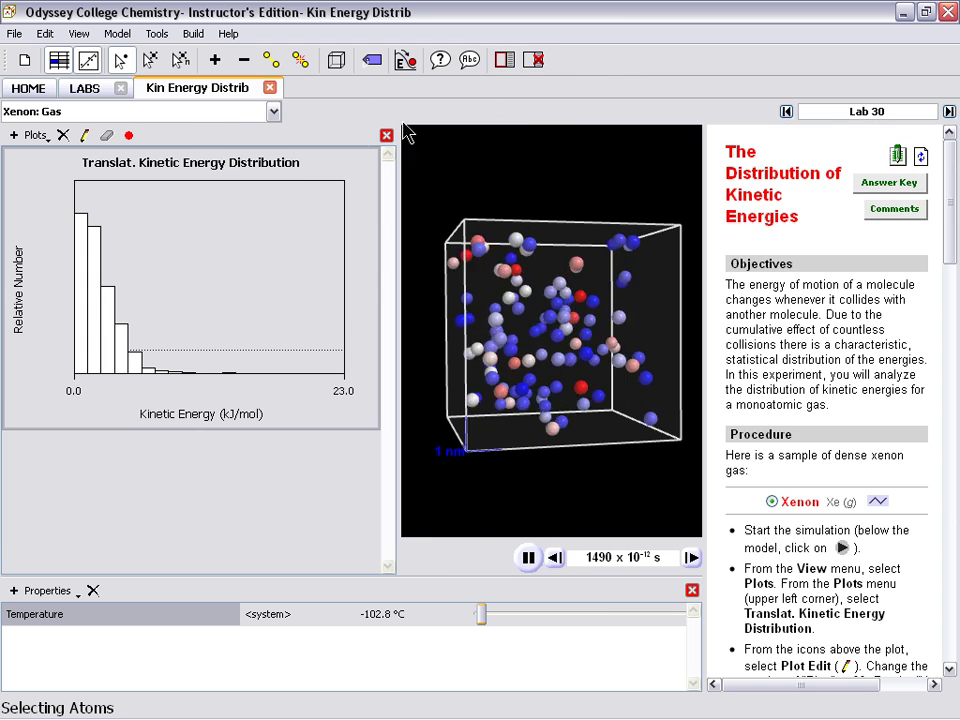
left_click(270, 90)
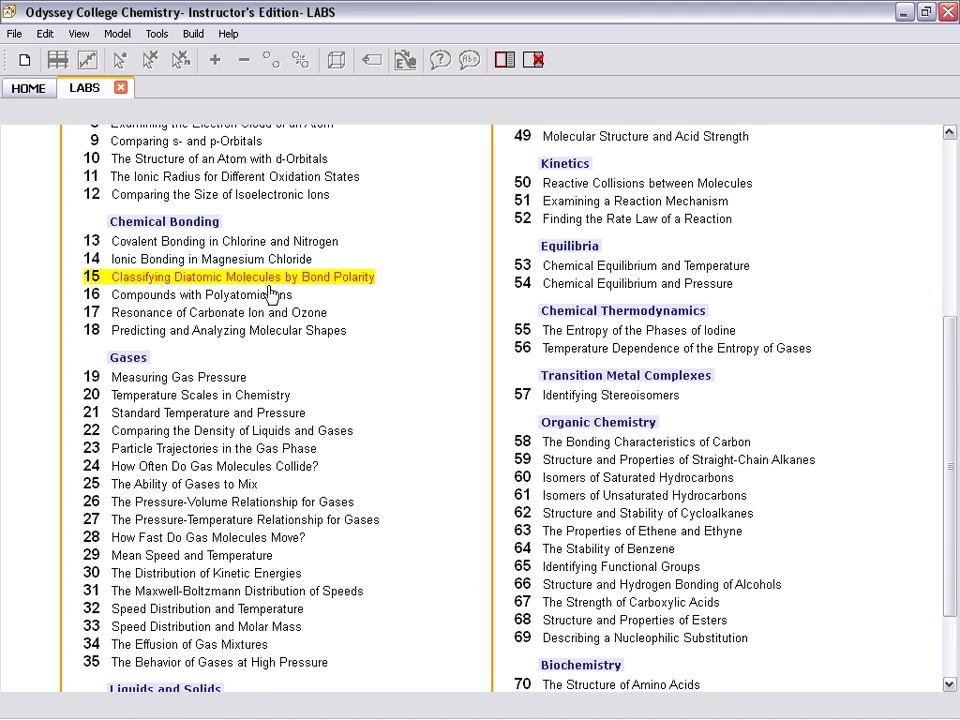
scroll(460, 382, "up", 1)
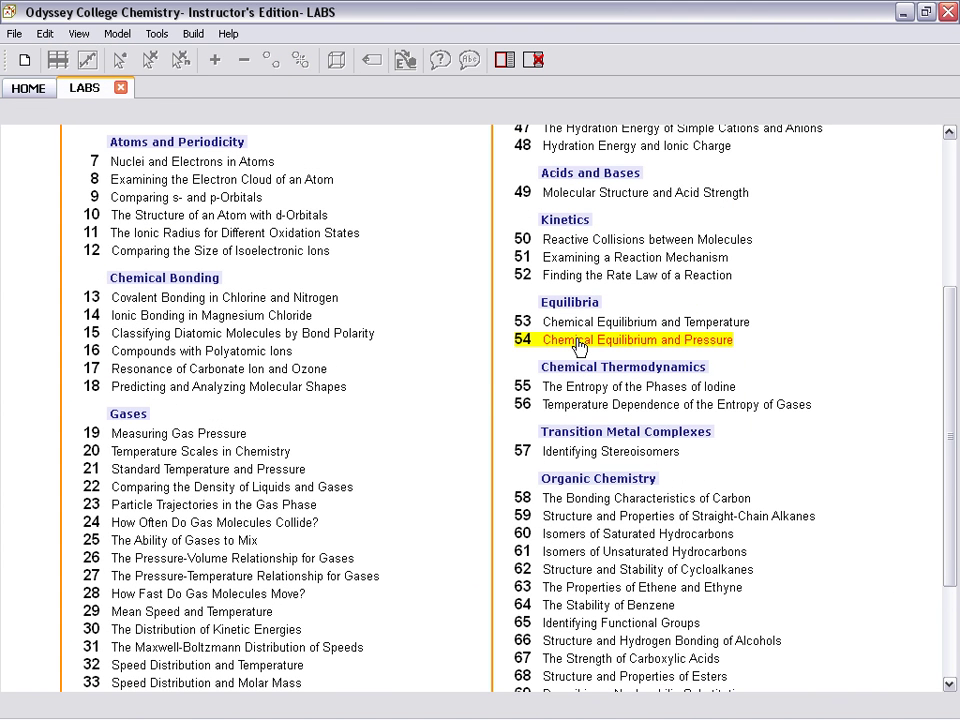
left_click(578, 262)
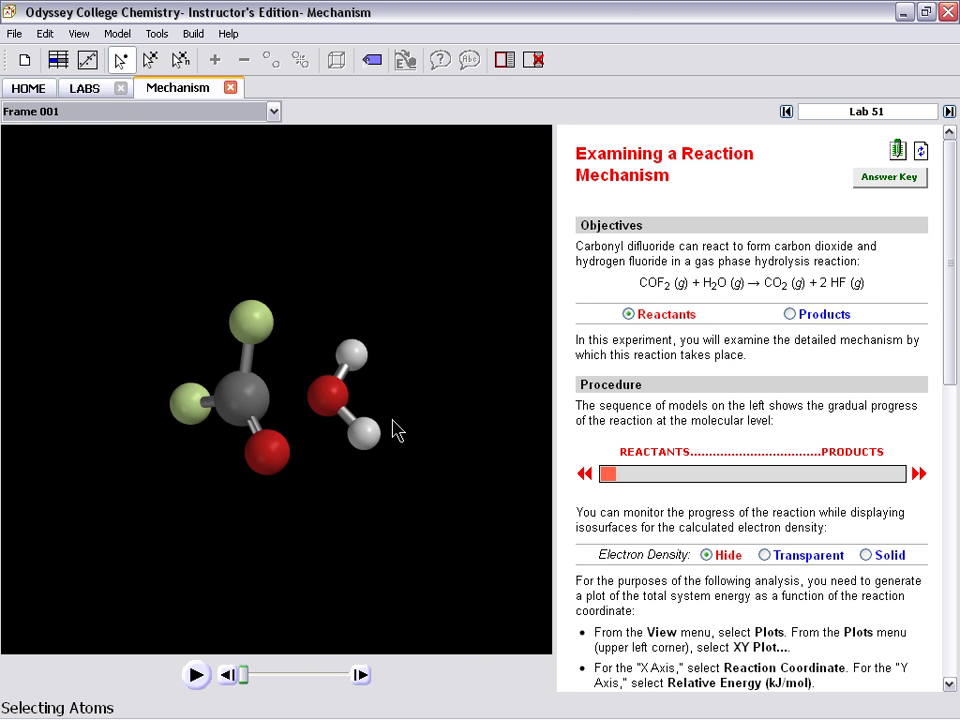
Compare the reaction's products with its reactants and advance the reaction slider
left_click(789, 315)
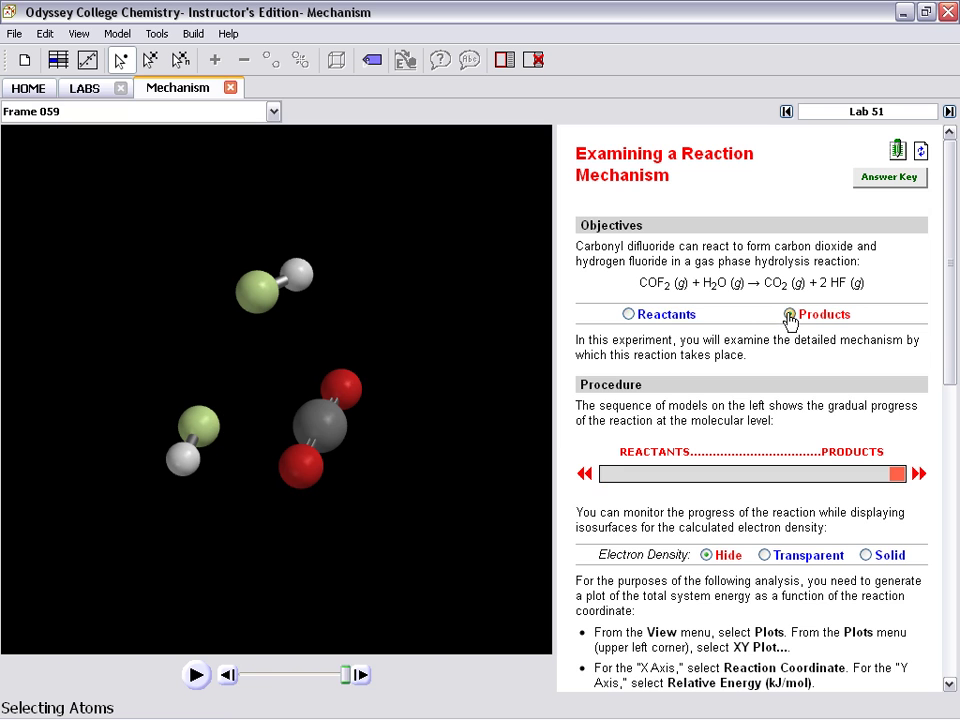
left_click(628, 315)
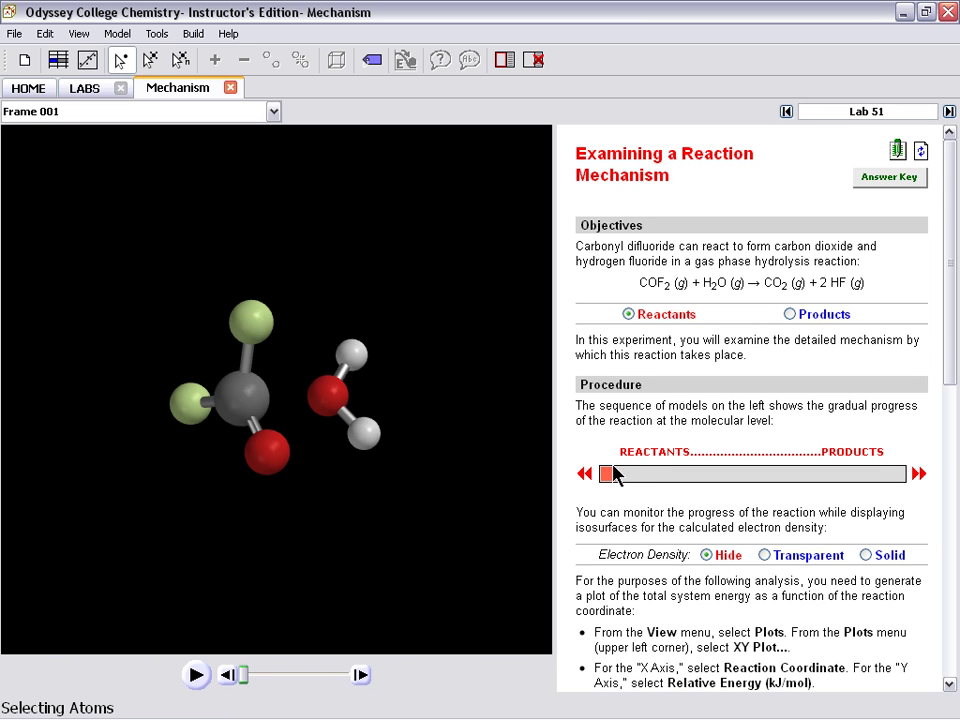
mouse_move(613, 478)
left_mouse_down()
mouse_move(896, 478)
mouse_move(612, 479)
left_mouse_up()
scroll(616, 447, "down", 3)
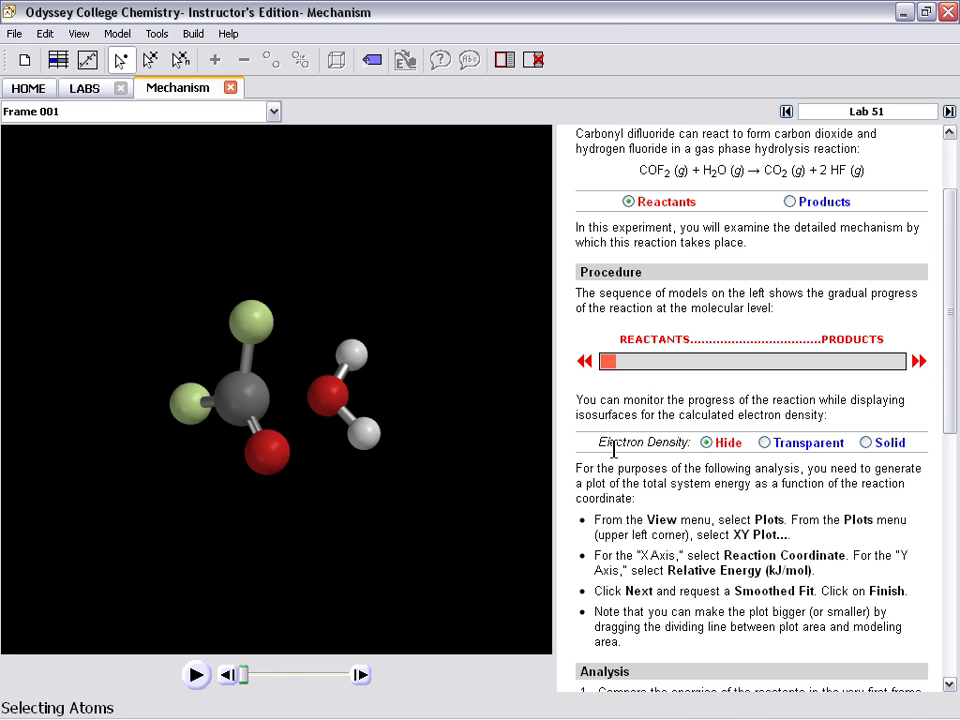
Show transparent electron density while advancing the reaction, then hide it and scroll to Analysis
left_click(764, 443)
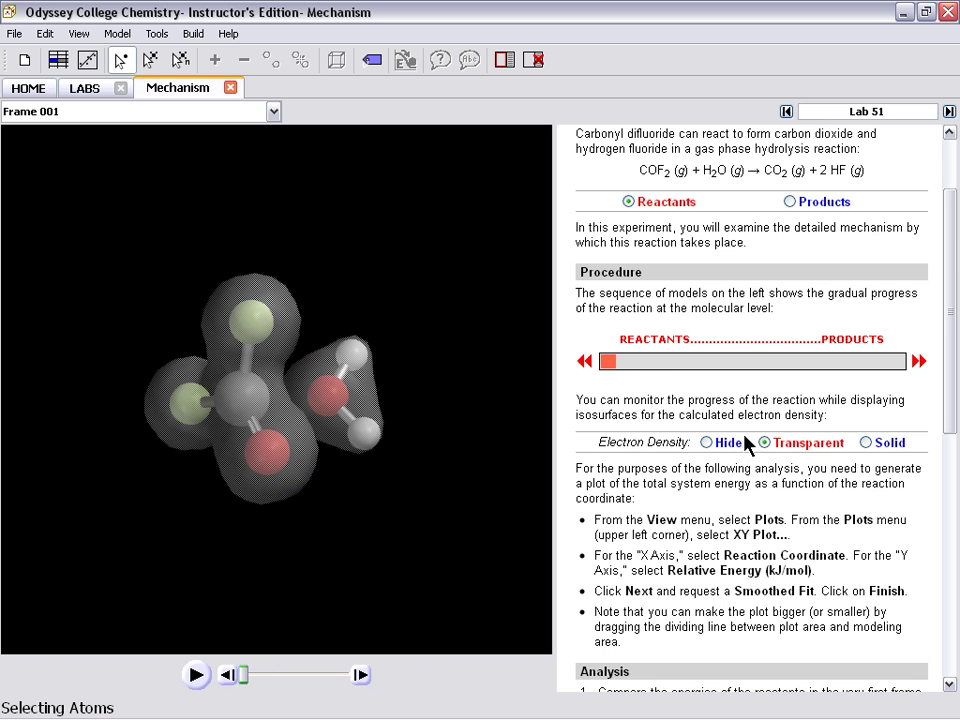
mouse_move(609, 362)
left_mouse_down()
mouse_move(830, 368)
mouse_move(612, 371)
left_mouse_up()
left_click(706, 443)
scroll(700, 468, "down", 3)
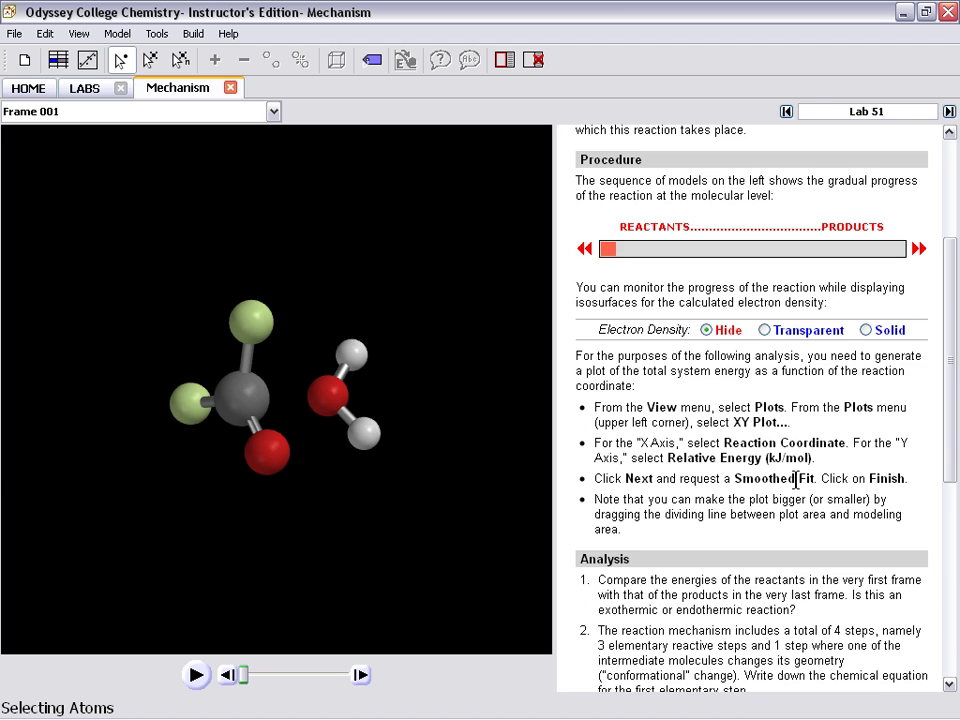
scroll(800, 490, "down", 6)
scroll(777, 510, "up", 4)
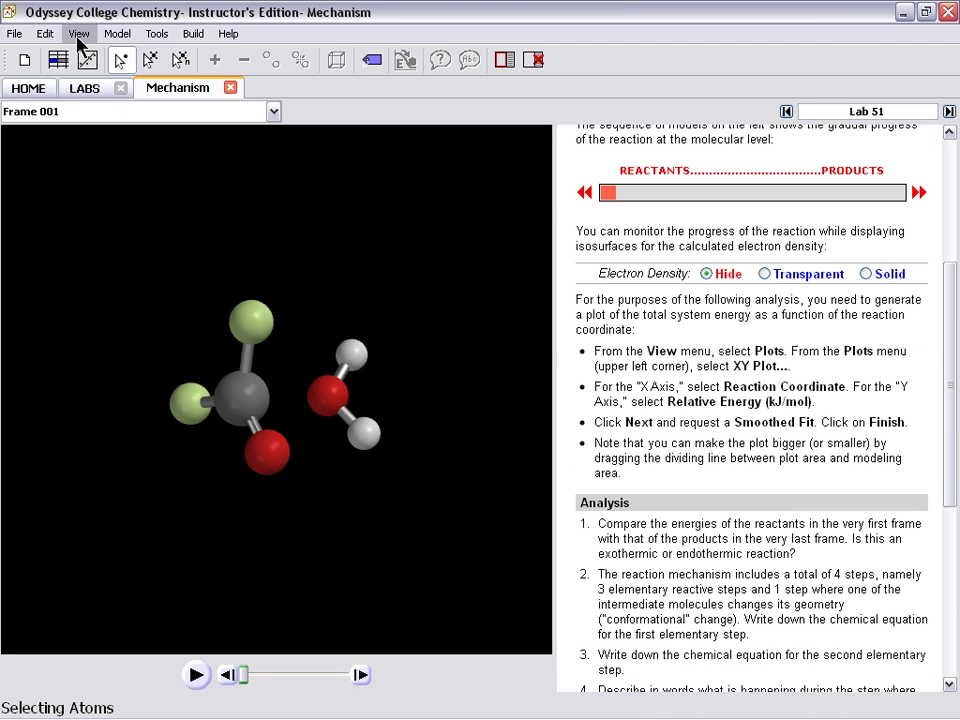
Show the plots panel and start a new XY plot
left_click(79, 36)
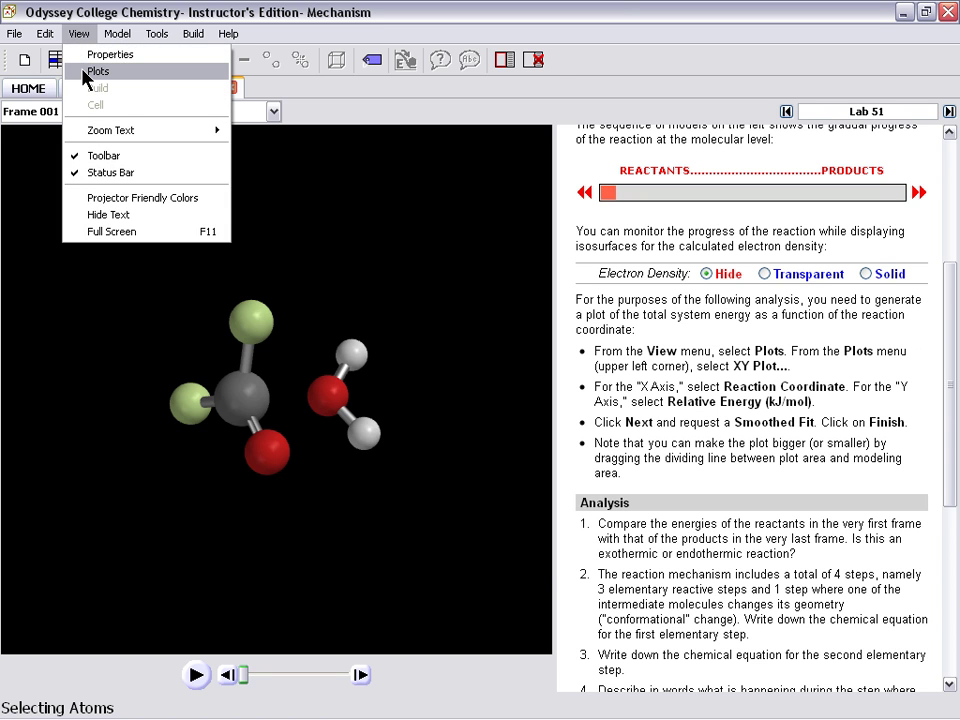
left_click(97, 71)
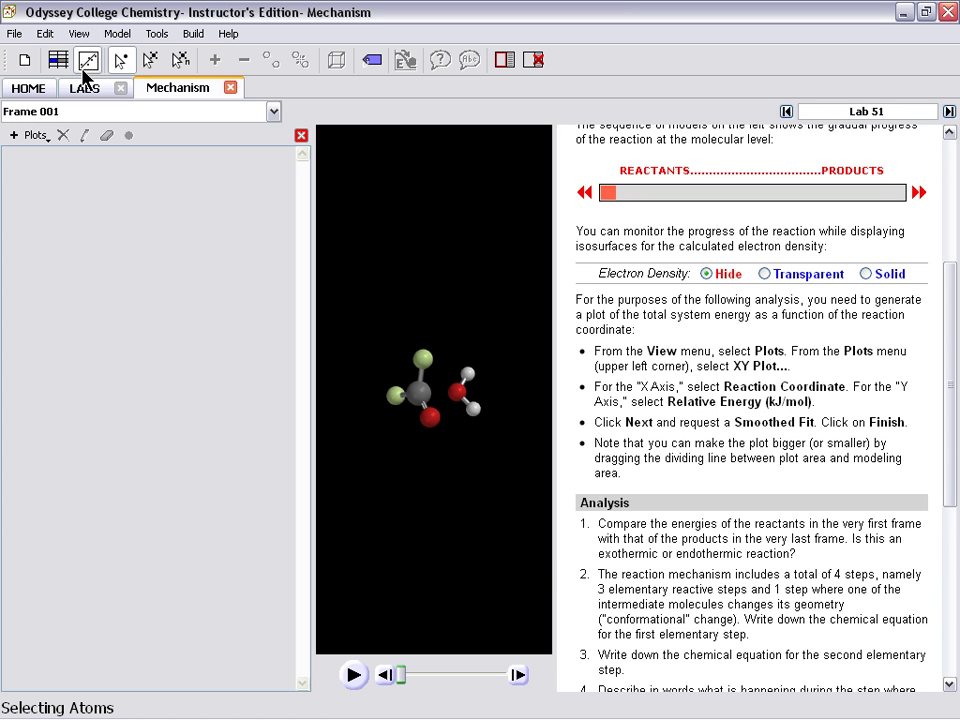
left_click(53, 137)
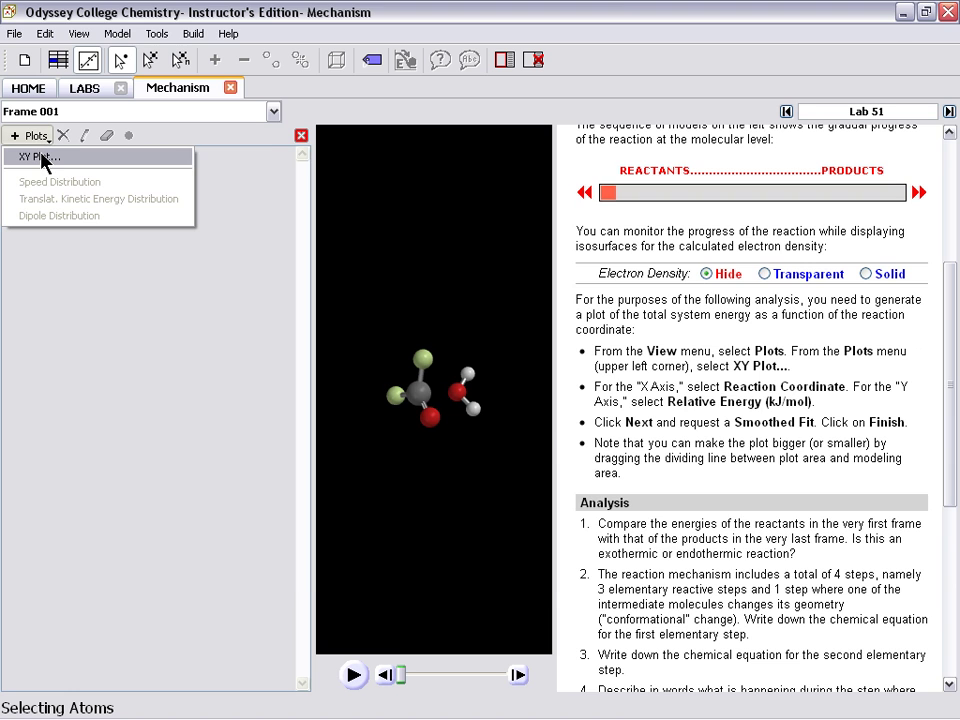
left_click(40, 157)
scroll(217, 312, "down", 3)
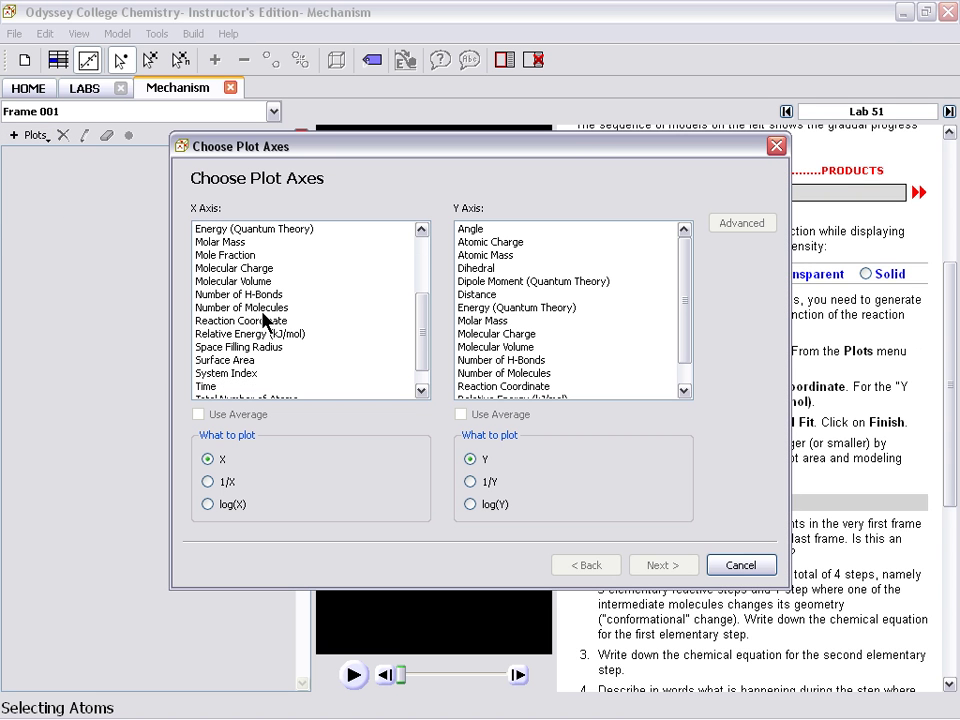
left_click_drag(516, 160, 416, 101)
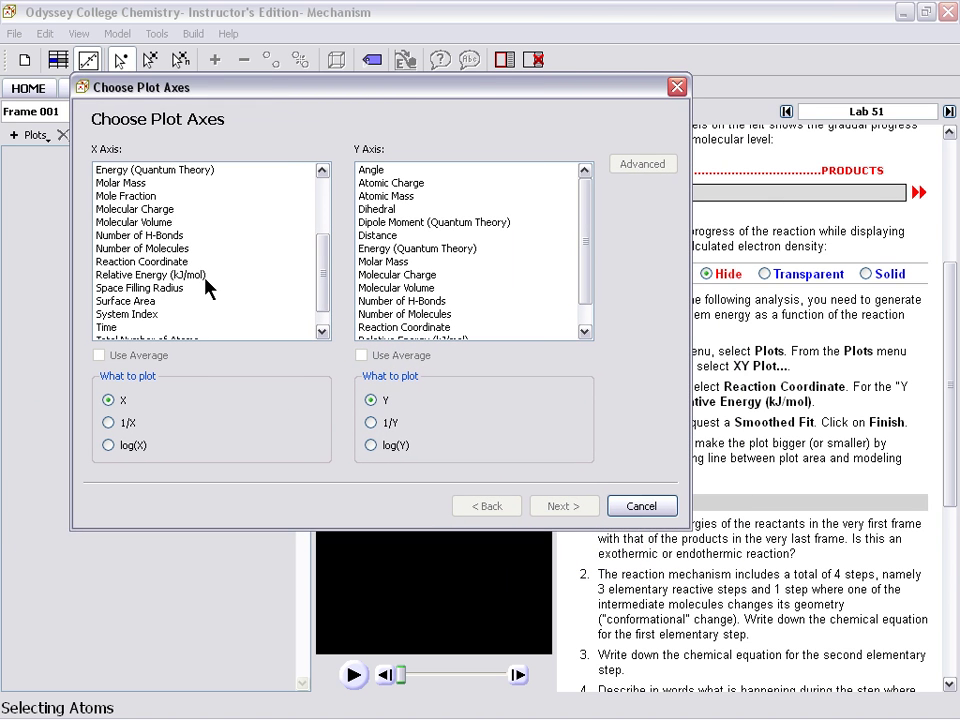
Plot Relative Energy (kJ/mol) against Reaction Coordinate as a smoothed fit, then hide the lab text
left_click(261, 262)
scroll(463, 255, "down", 1)
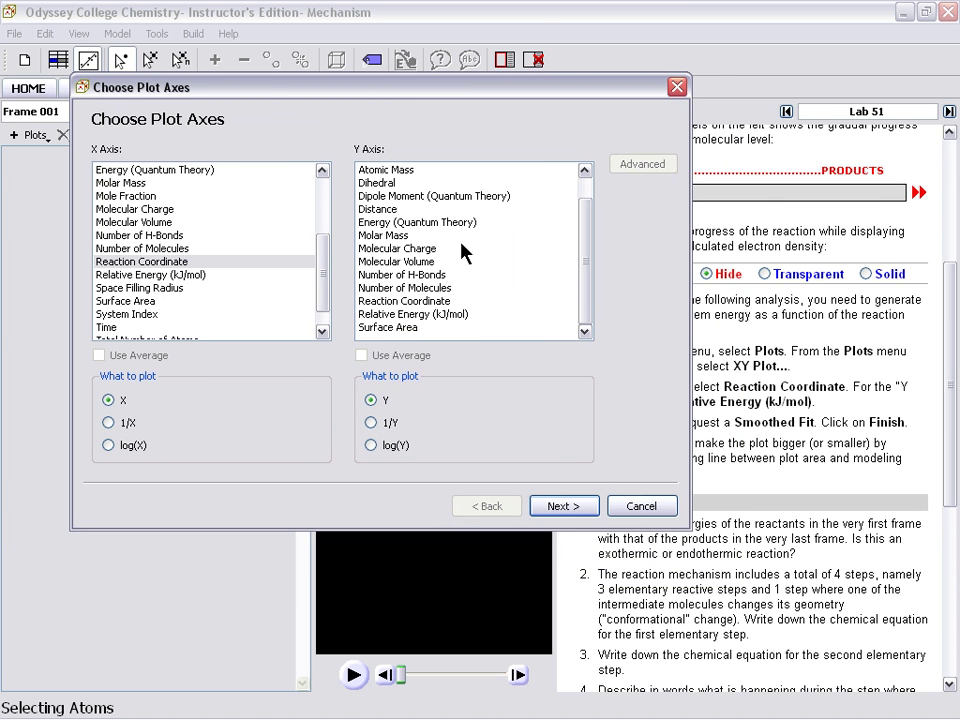
left_click(407, 314)
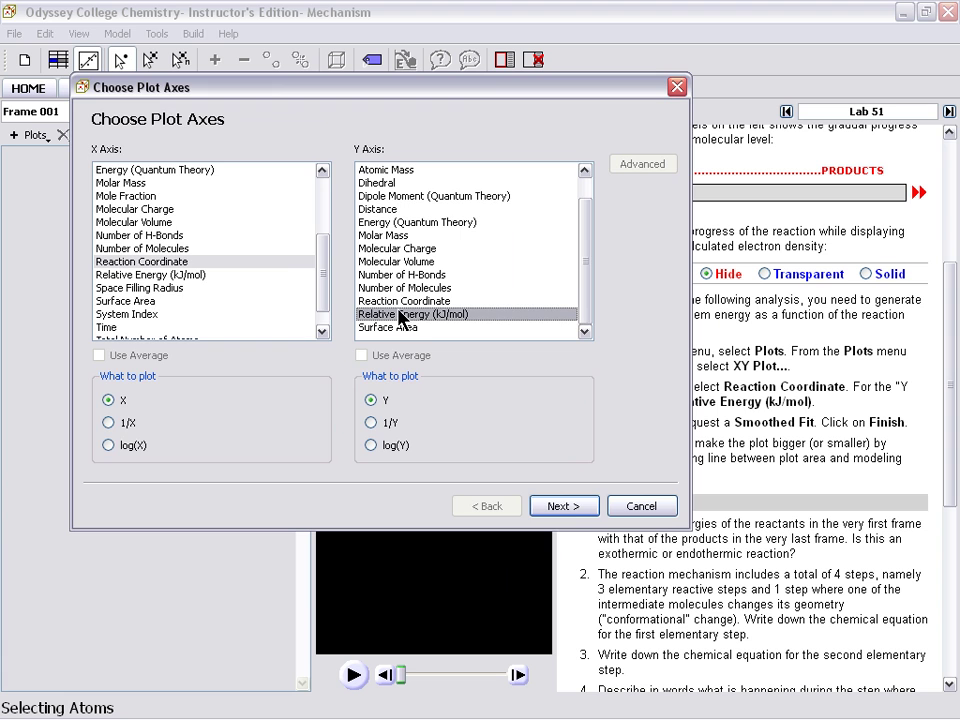
left_click(562, 506)
left_click(545, 285)
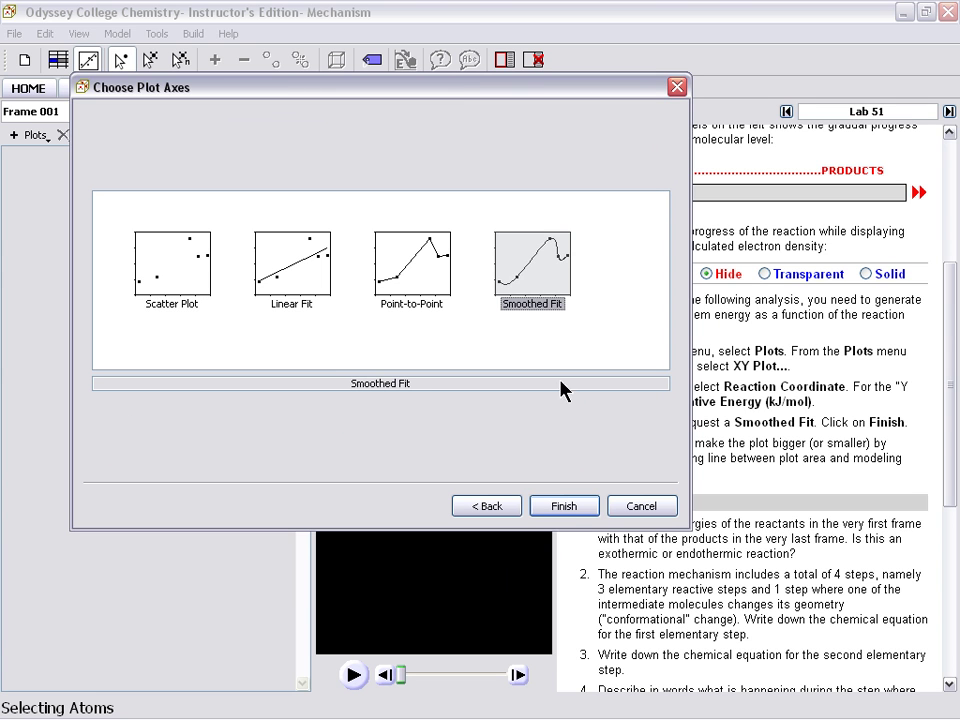
left_click(565, 506)
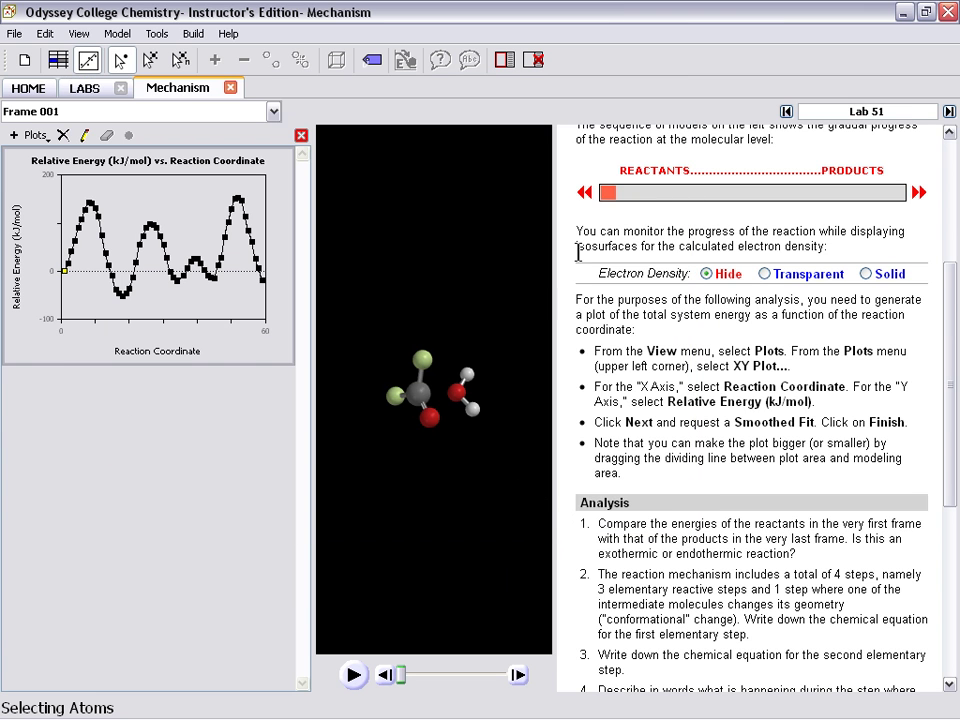
left_click(532, 62)
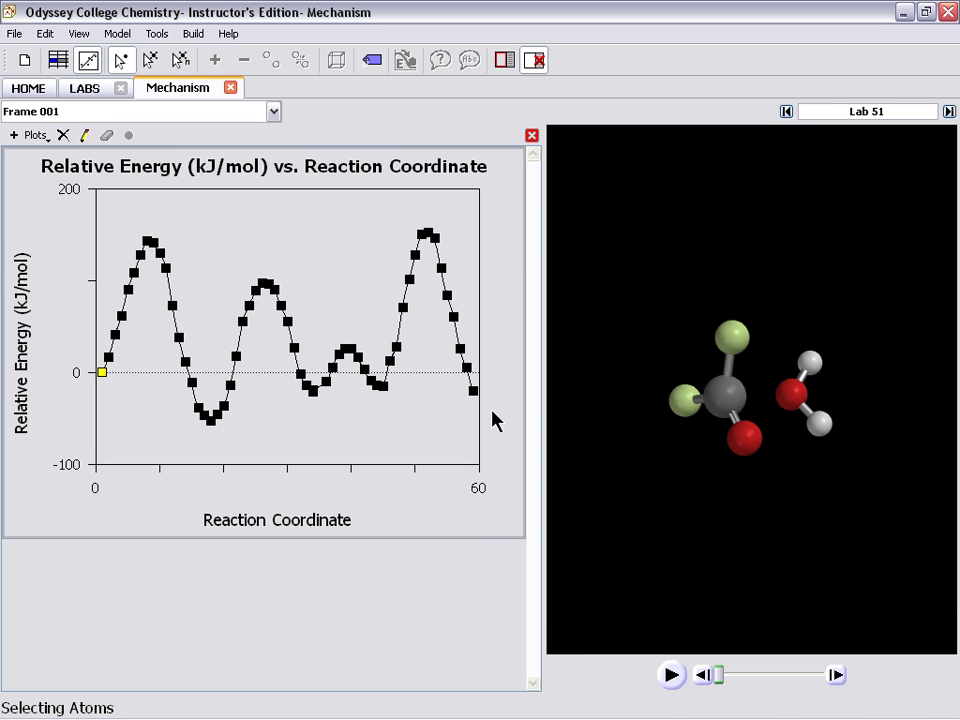
Play the mechanism animation to Frame 049, then close the Mechanism tab
left_click(670, 676)
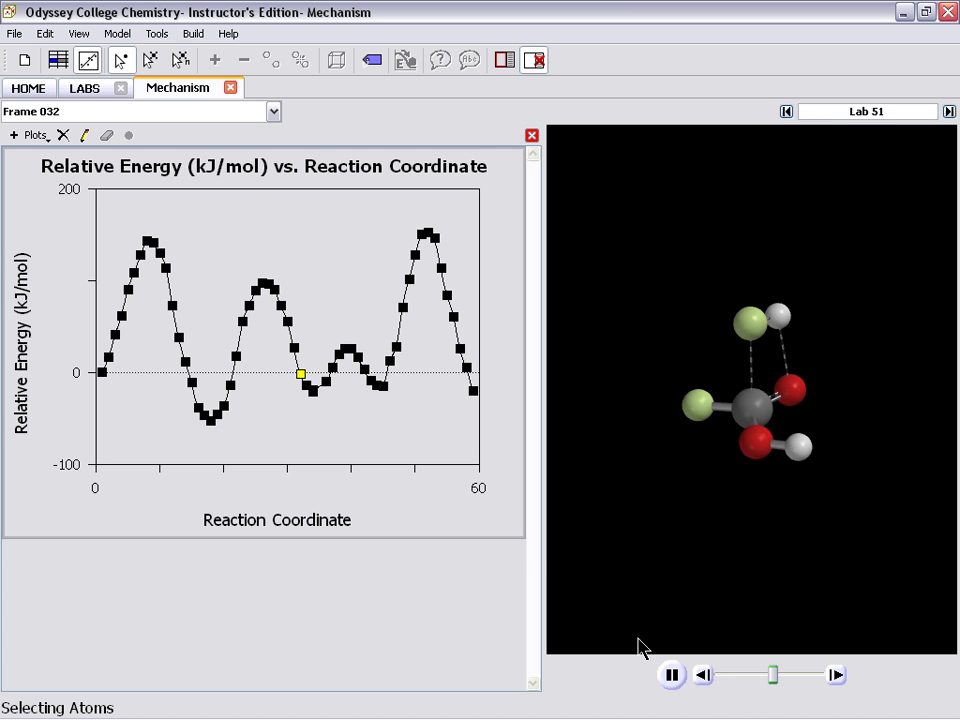
left_click(670, 676)
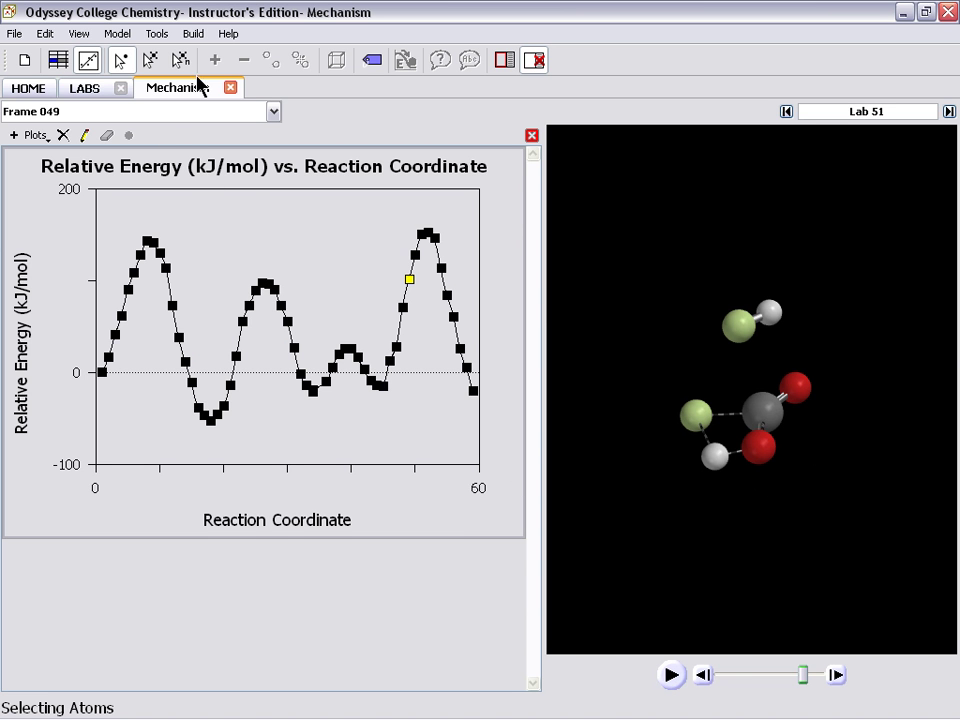
left_click(231, 88)
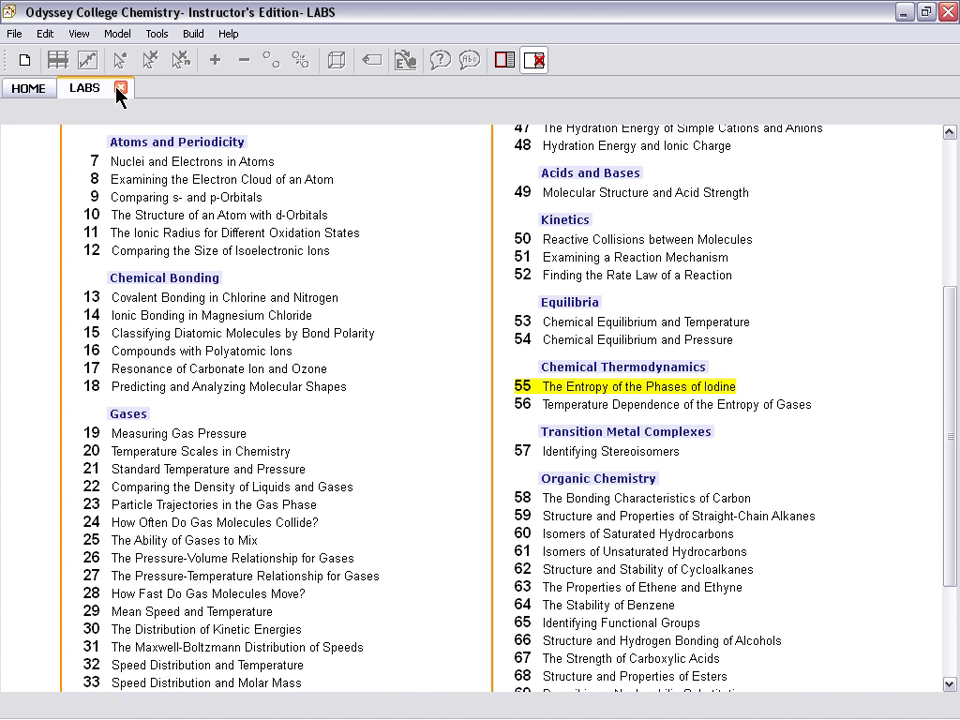
Close the LABS tab, open Tutorials & Demonstrations, and browse to tutorial 54
left_click(120, 89)
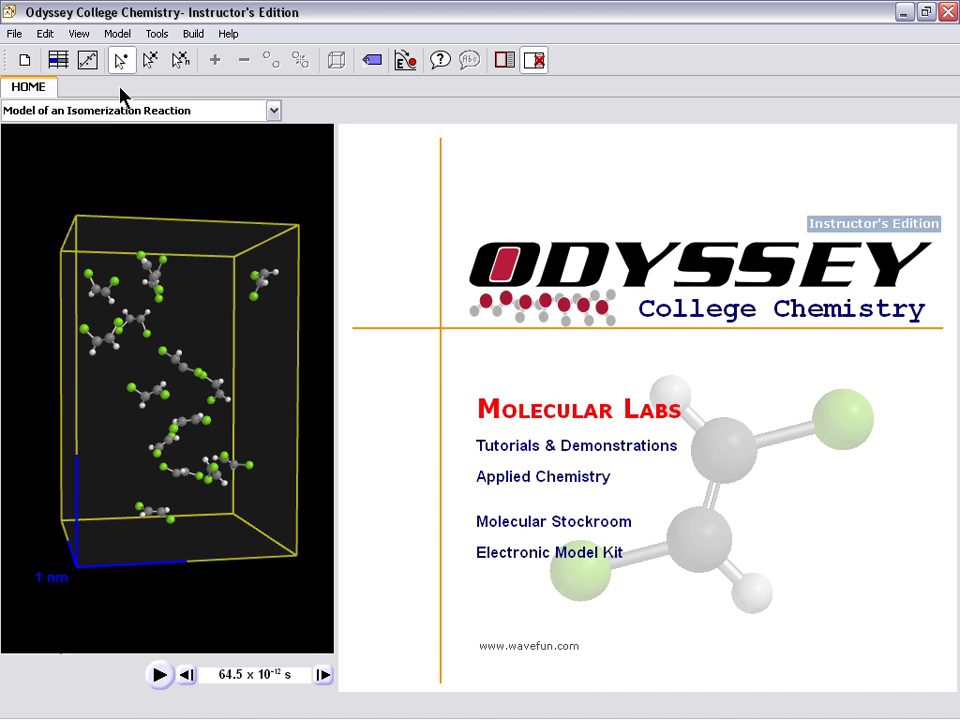
left_click(580, 455)
scroll(536, 443, "down", 1)
scroll(536, 443, "down", 1)
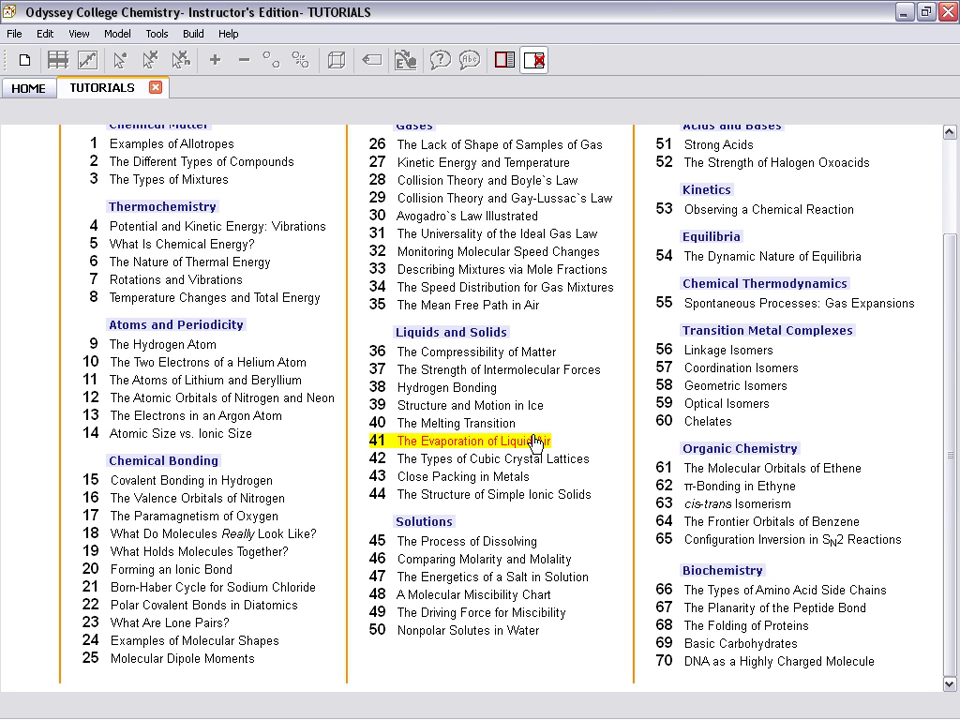
scroll(640, 365, "up", 1)
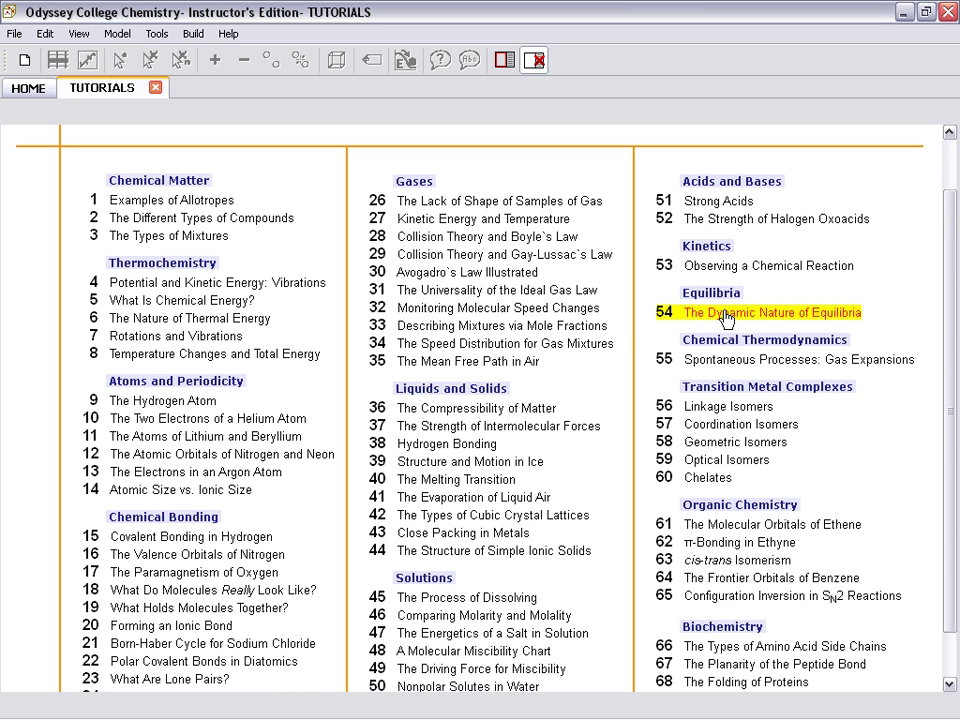
Open tutorial 54, The Dynamic Nature of Equilibria, with its text shown and the model reset
left_click(724, 315)
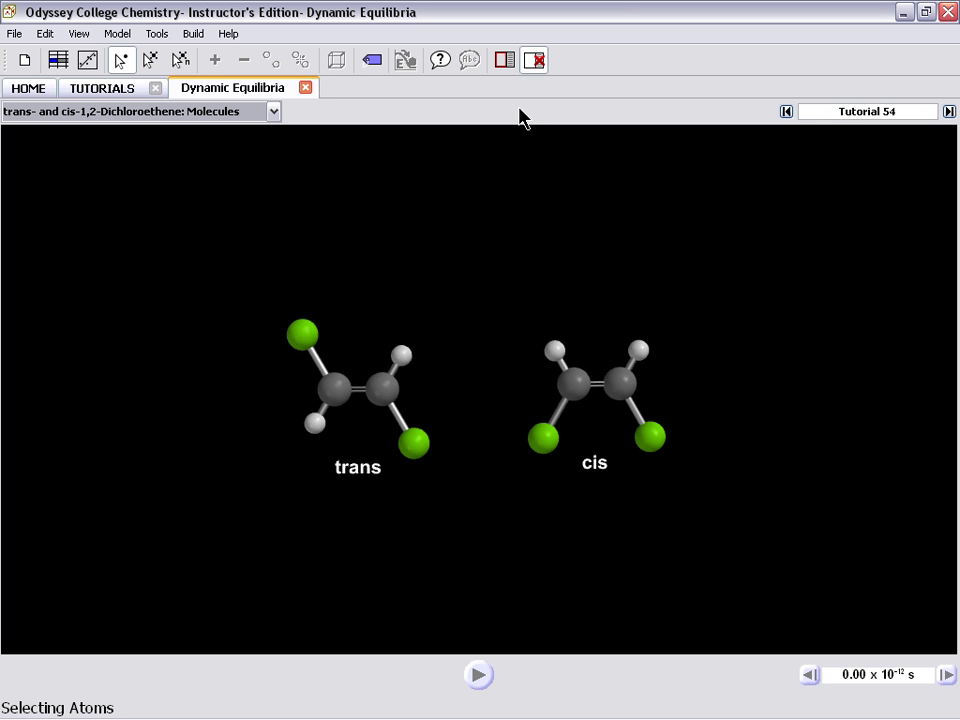
left_click(533, 61)
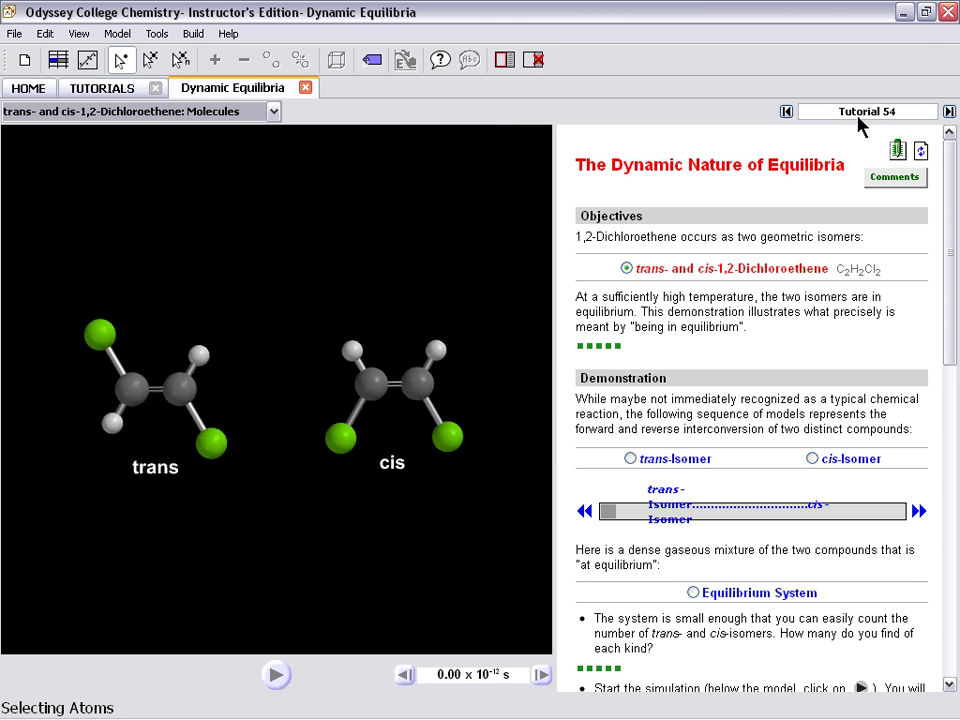
left_click(918, 151)
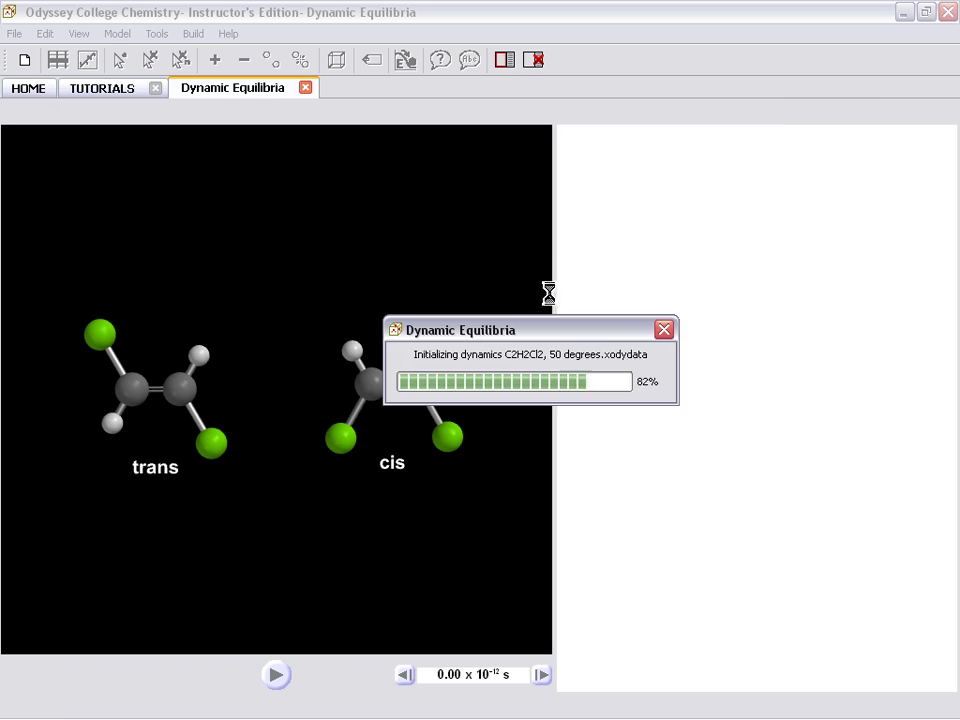
Show the trans isomer alone, then drag the slider to step it to the cis isomer
scroll(638, 357, "down", 10)
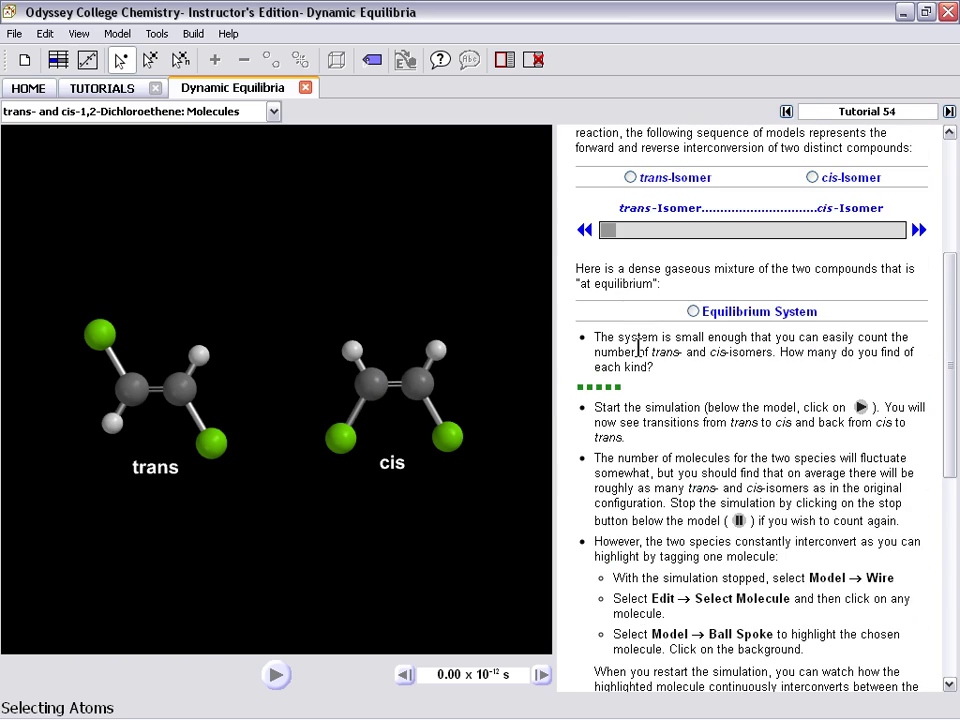
scroll(637, 346, "down", 1)
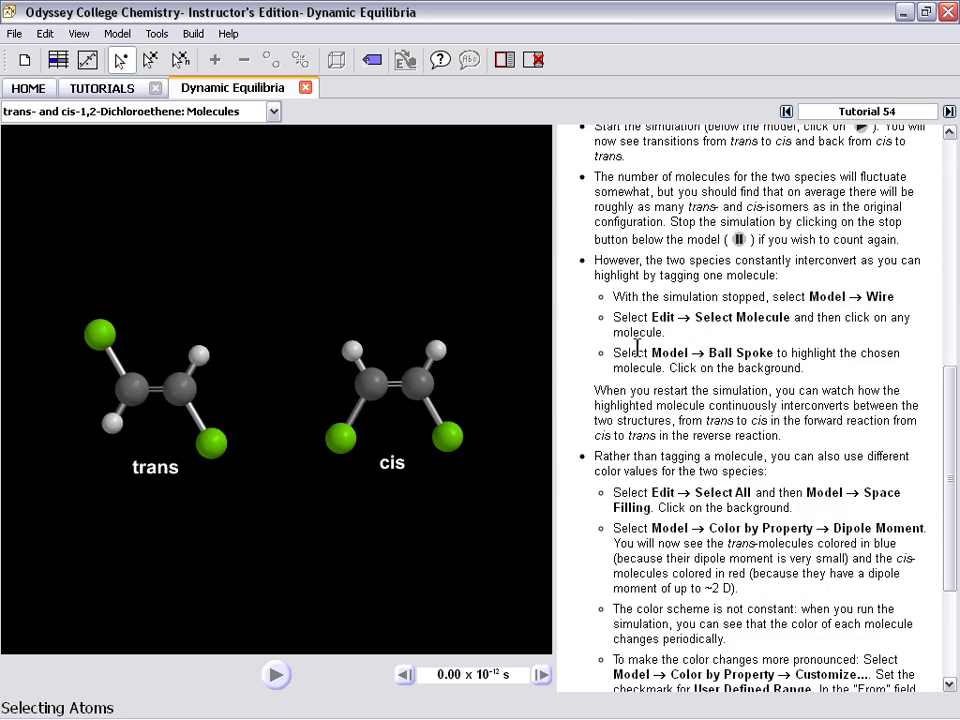
scroll(637, 346, "down", 3)
scroll(640, 347, "up", 9)
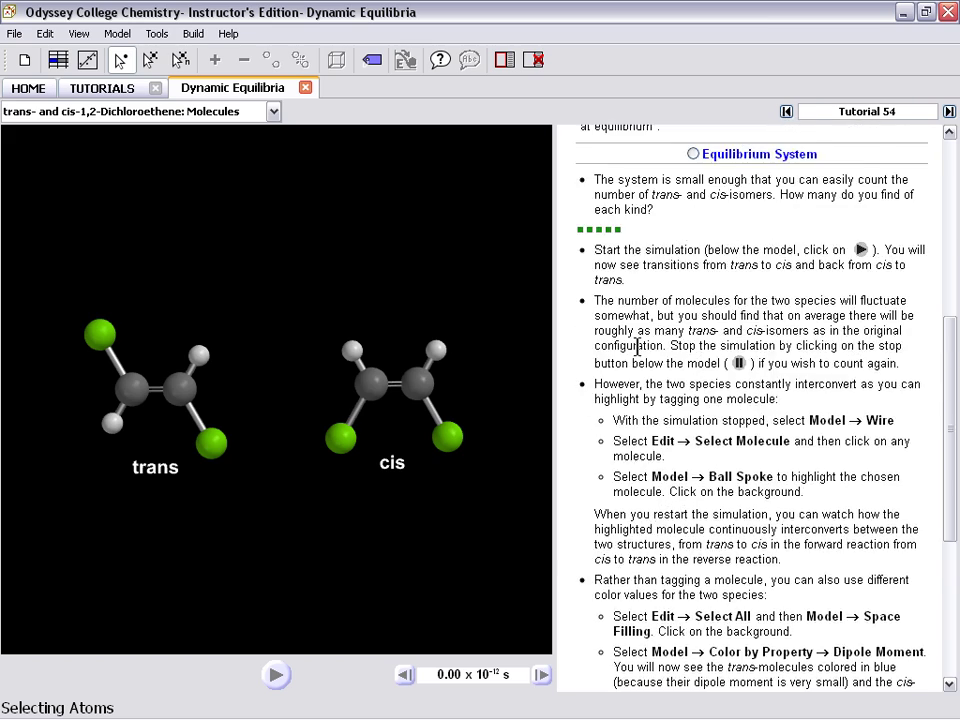
scroll(637, 346, "up", 1)
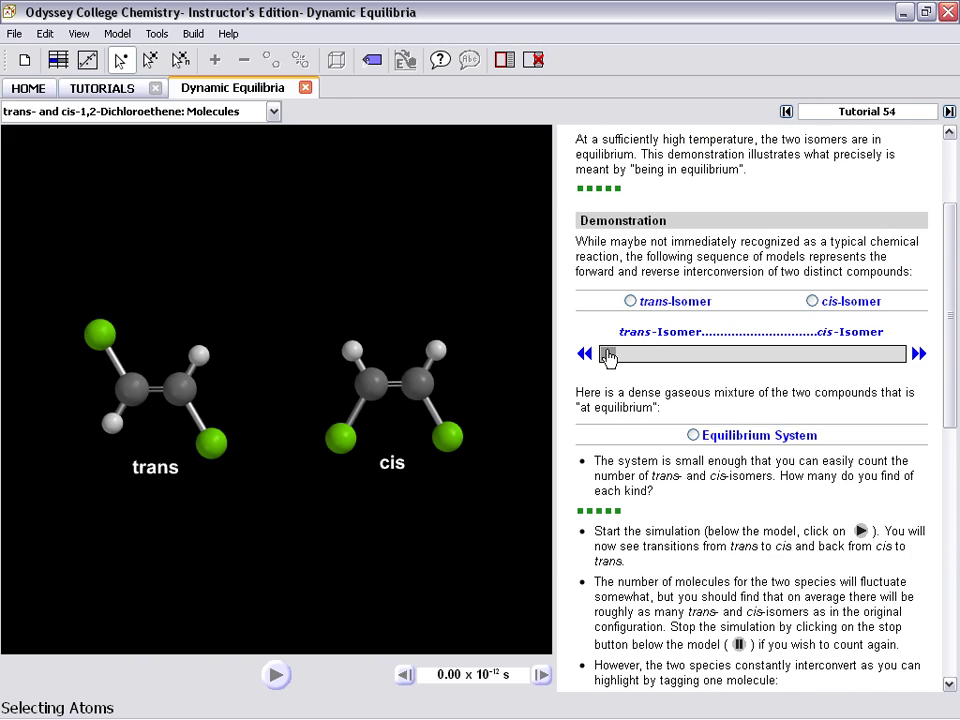
left_click(608, 354)
left_click_drag(608, 356, 893, 362)
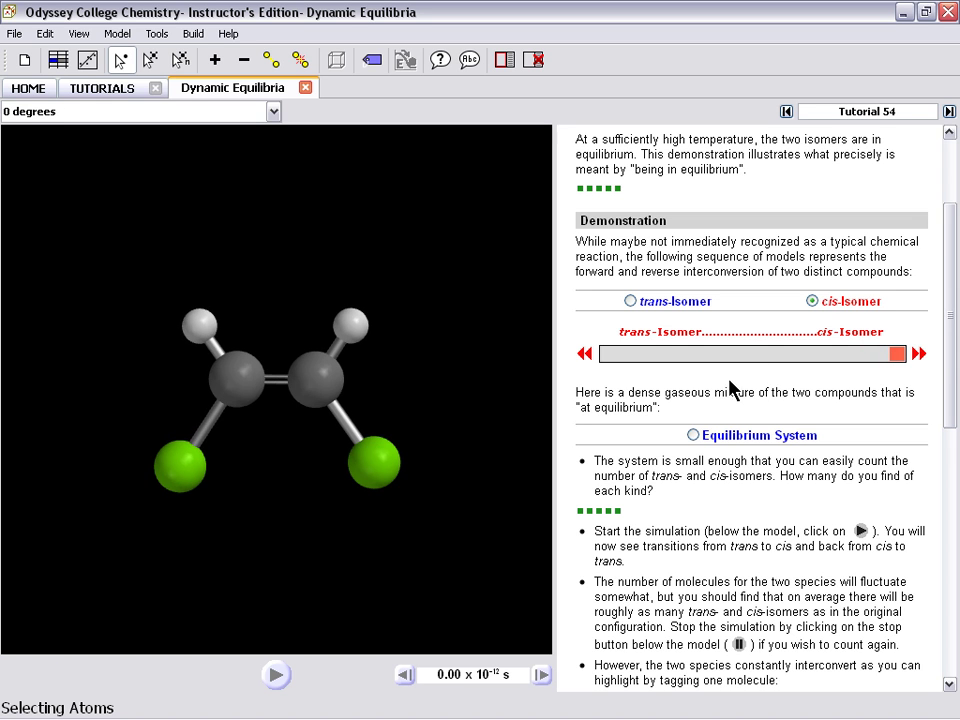
Load the trans/cis equilibrium mixture and run it, pausing at 3.30 × 10⁻¹² s
left_click(694, 436)
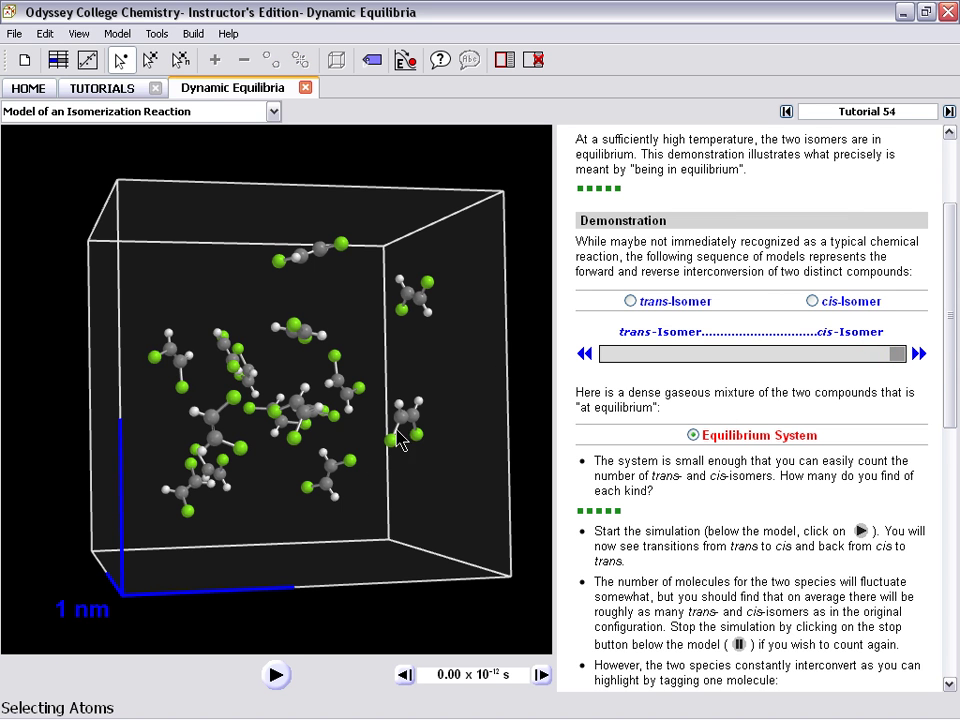
left_click(276, 675)
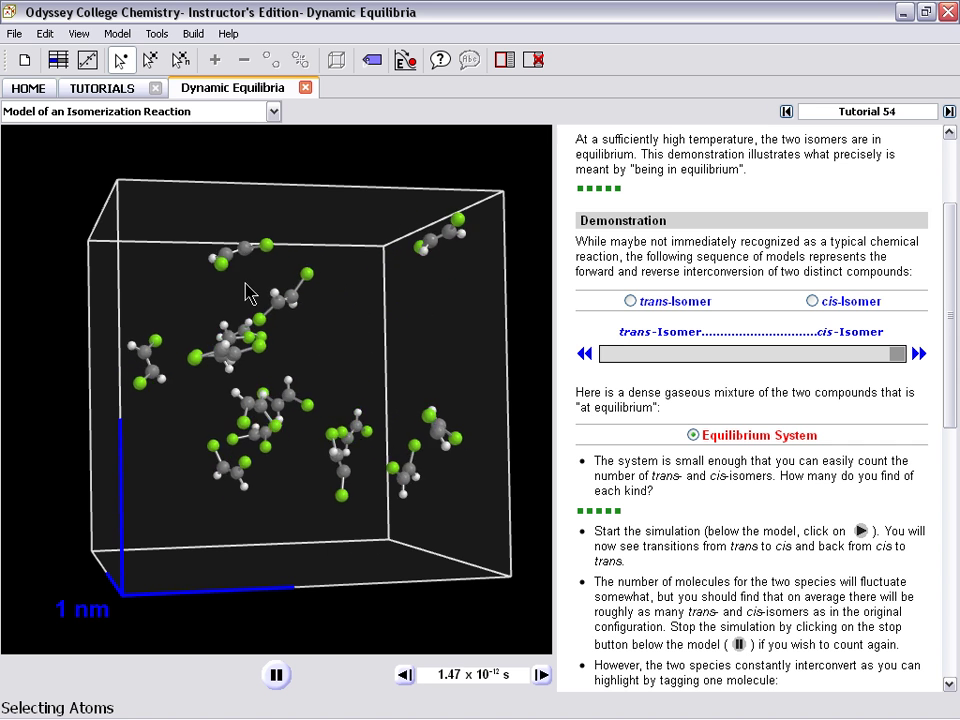
left_click(276, 675)
Rotate the molecule box to a new angle and scroll through the tutorial text
mouse_move(341, 456)
left_mouse_down()
mouse_move(364, 422)
mouse_move(332, 467)
left_mouse_up()
scroll(330, 462, "up", 3)
scroll(327, 458, "down", 5)
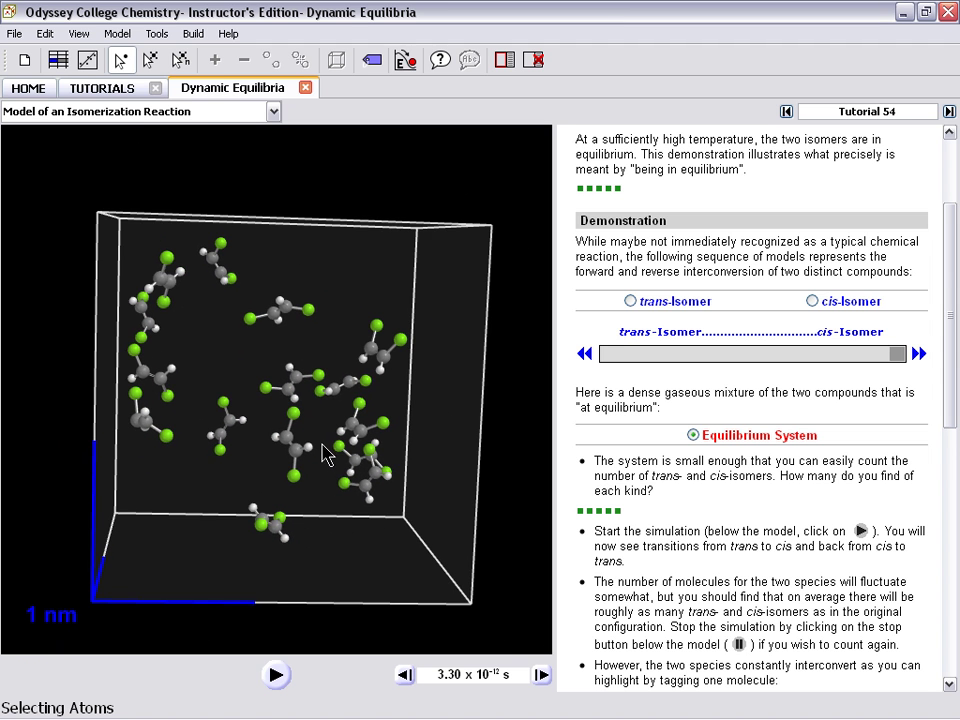
scroll(635, 500, "down", 5)
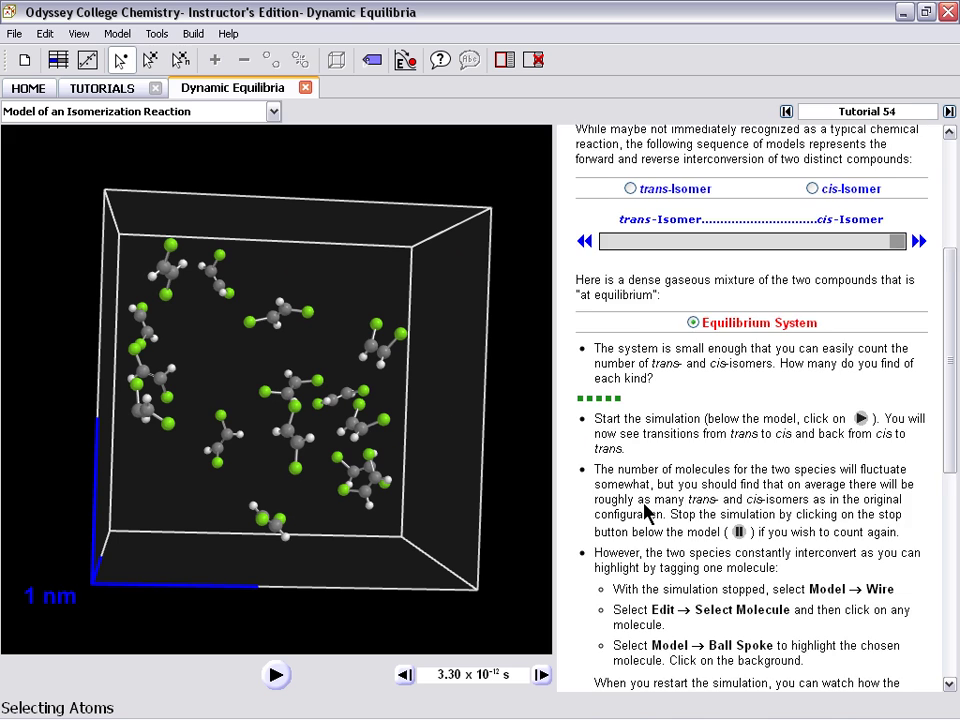
scroll(707, 497, "down", 5)
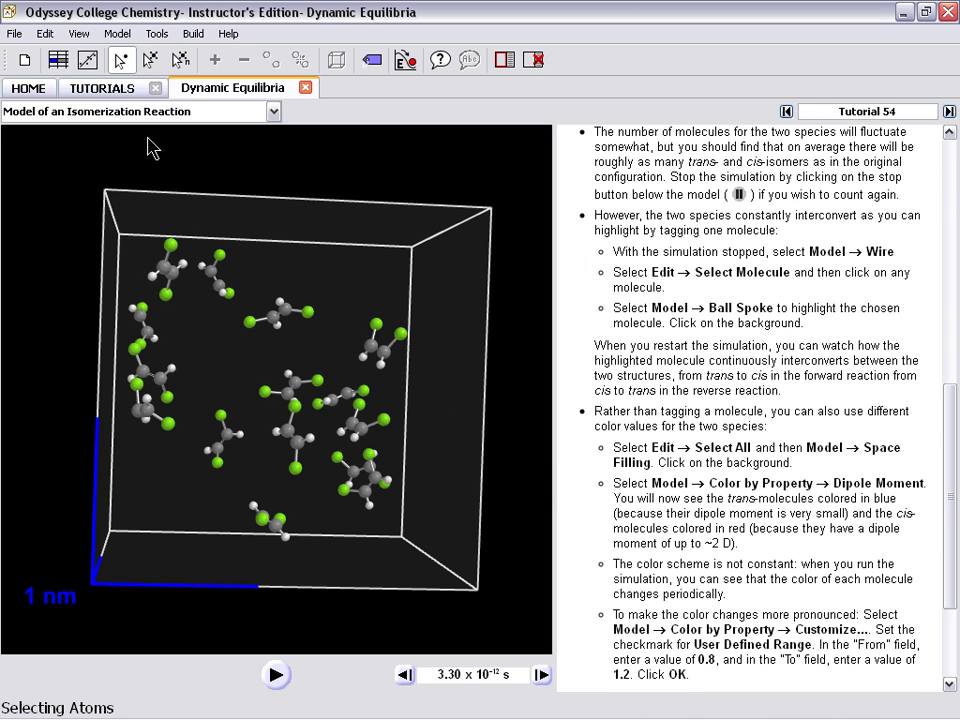
Colour the molecules by dipole moment using Model > Color by Property
left_click(117, 35)
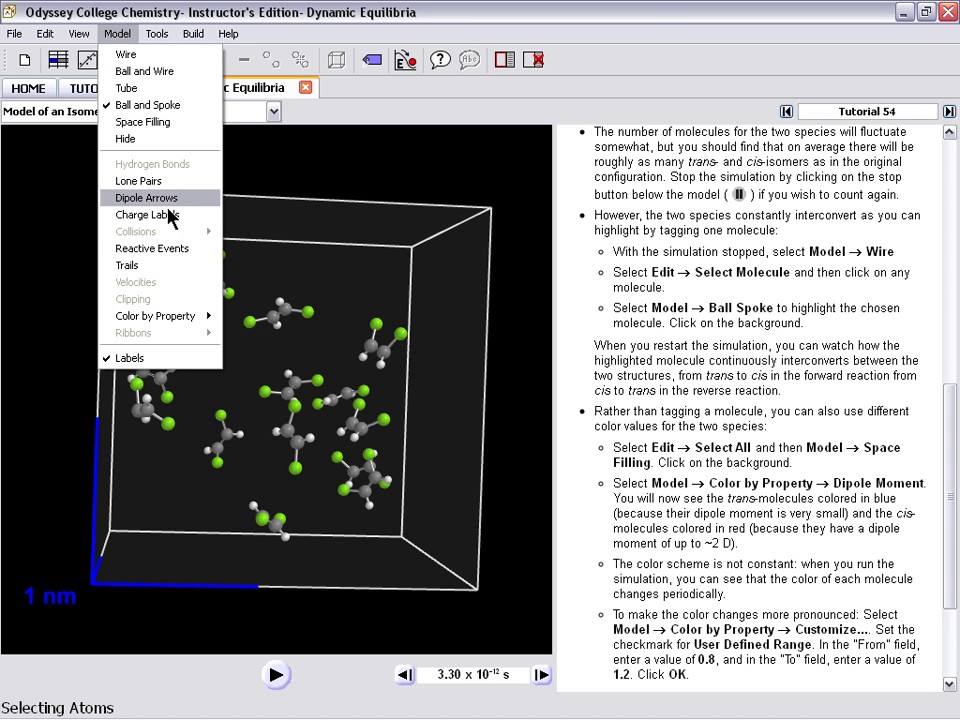
mouse_move(213, 319)
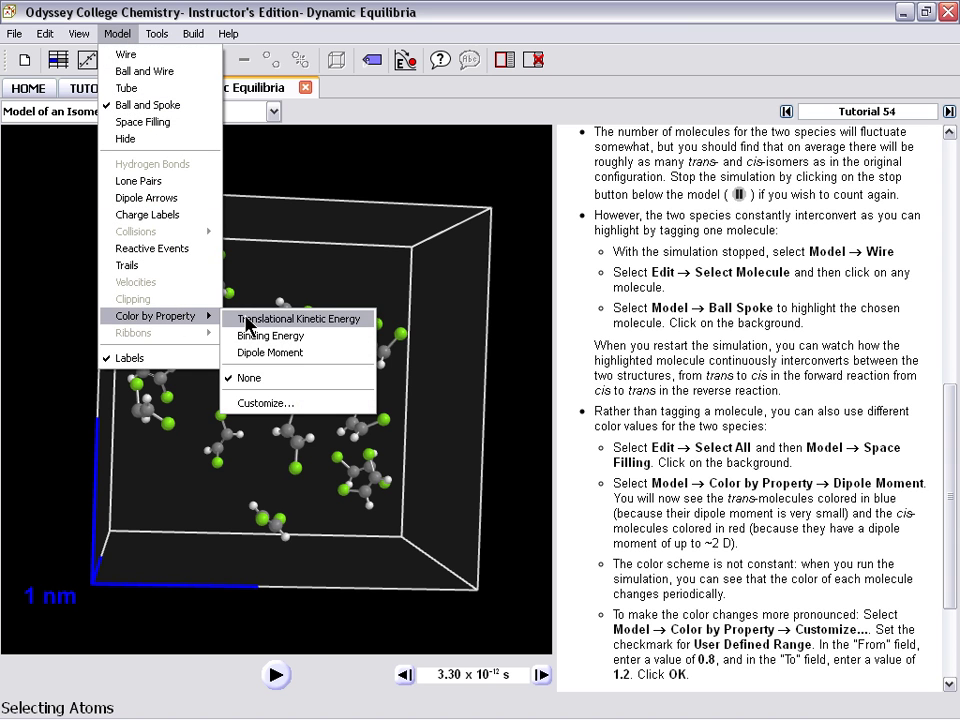
left_click(257, 352)
Spin the molecule box and stop the simulation at 4.83 × 10⁻¹² s
mouse_move(295, 400)
left_mouse_down()
mouse_move(305, 406)
mouse_move(297, 400)
left_mouse_up()
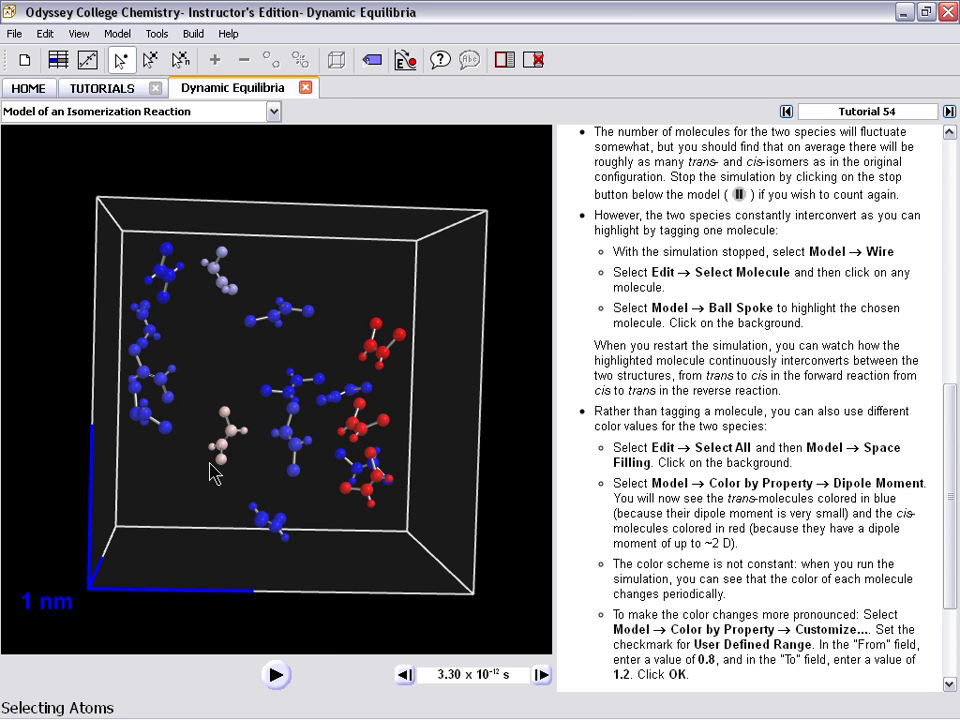
left_click_drag(210, 469, 66, 465)
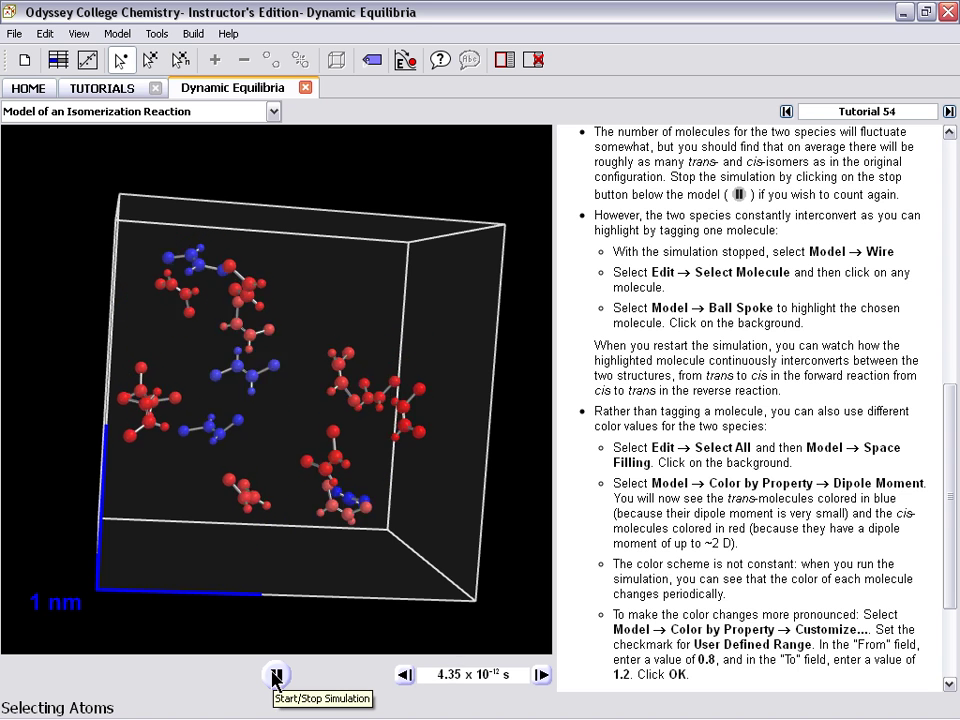
left_click(275, 677)
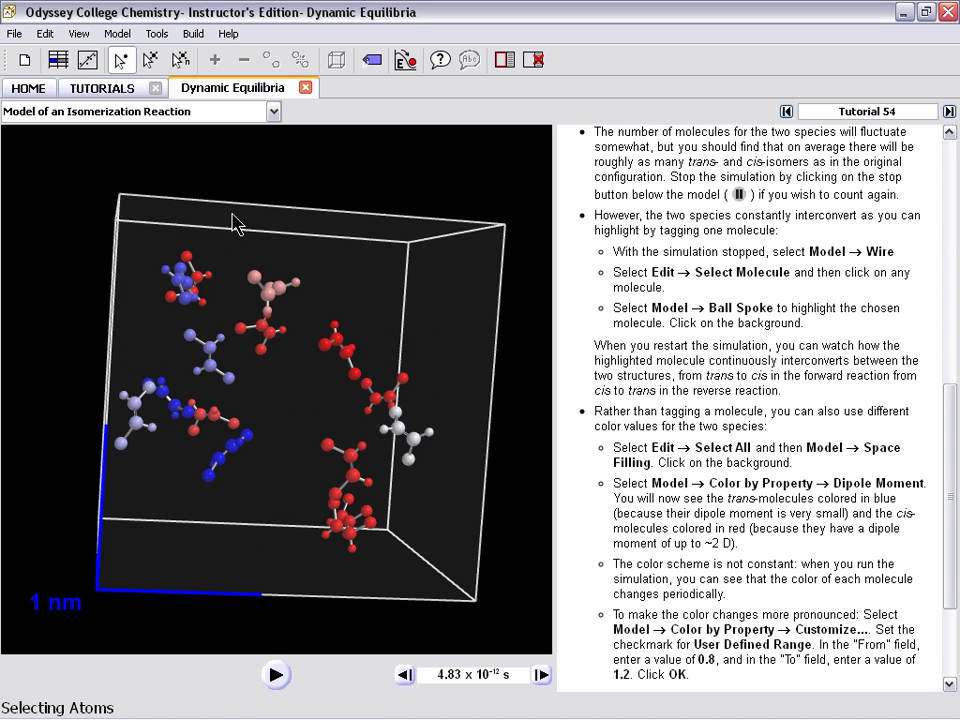
Close the Dynamic Equilibria tutorial and tutorials list, then open the Molecular Stockroom
left_click(305, 88)
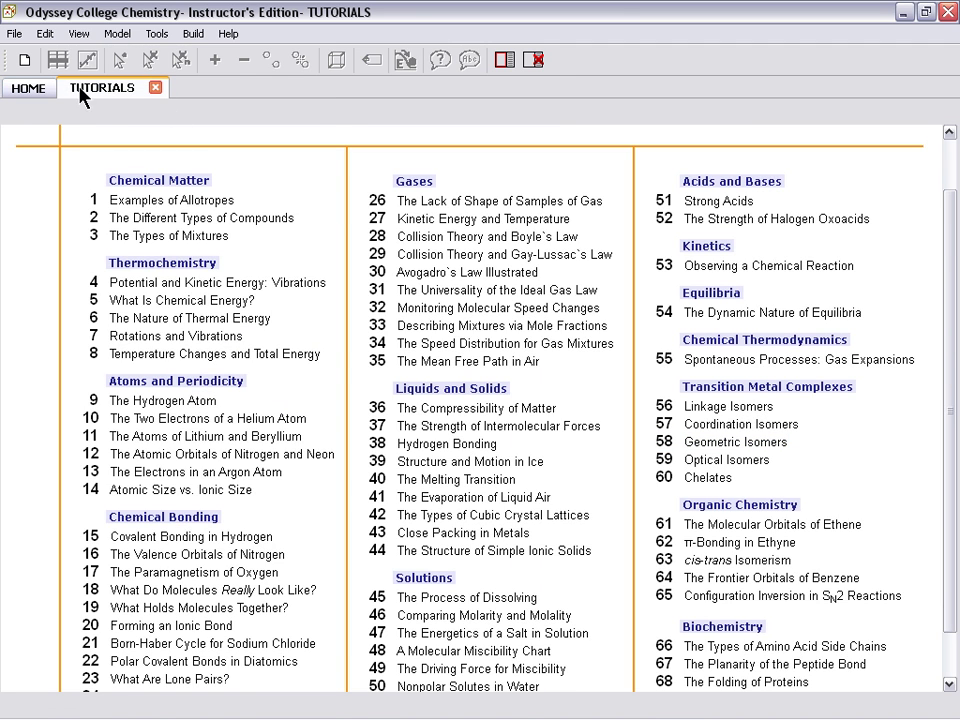
left_click(155, 88)
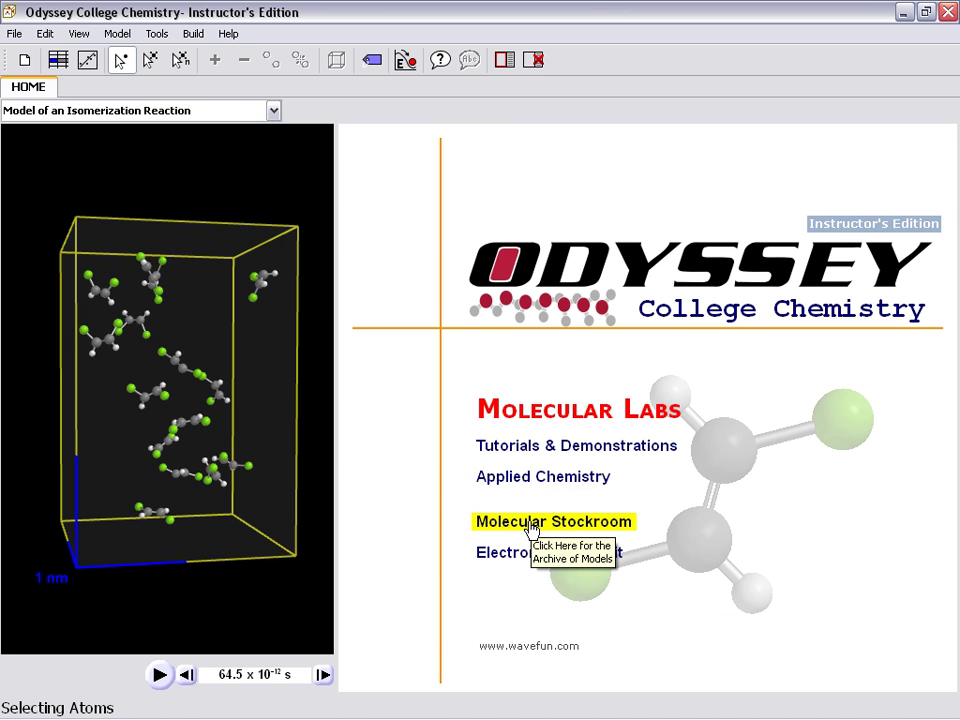
left_click(540, 528)
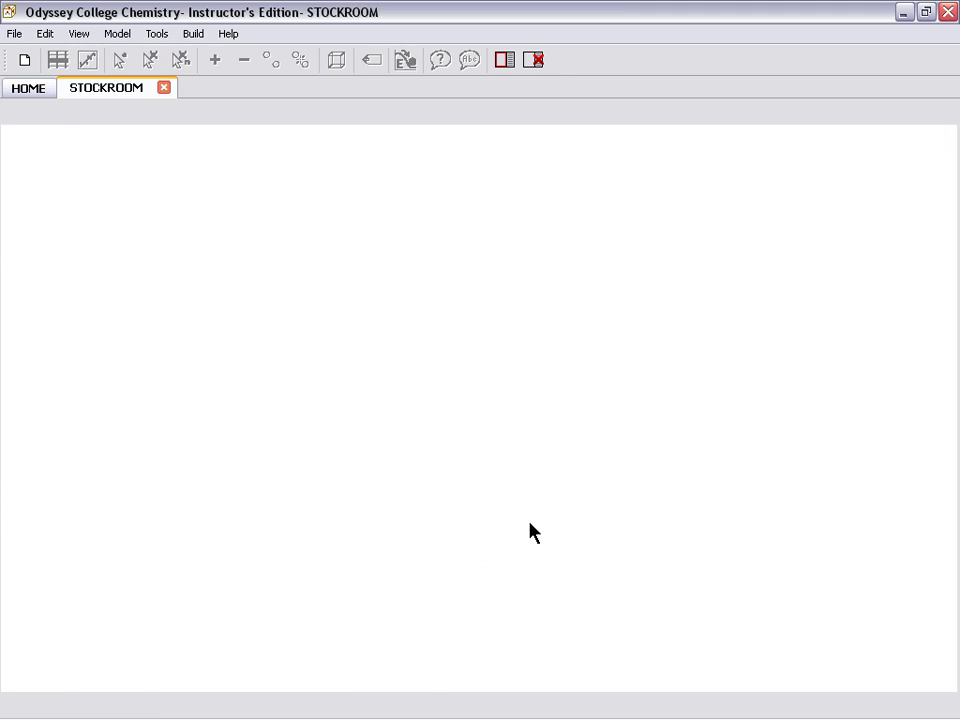
Browse the stockroom categories: common substances, elements, inorganic, organic and mixtures
scroll(508, 492, "down", 7)
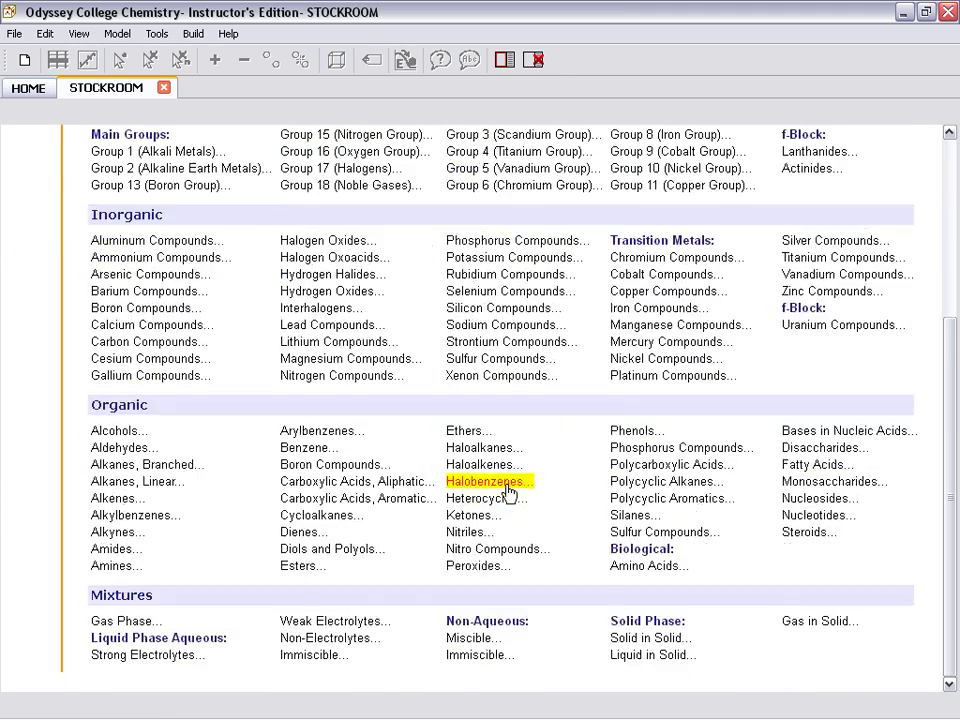
scroll(508, 492, "up", 7)
scroll(508, 492, "down", 5)
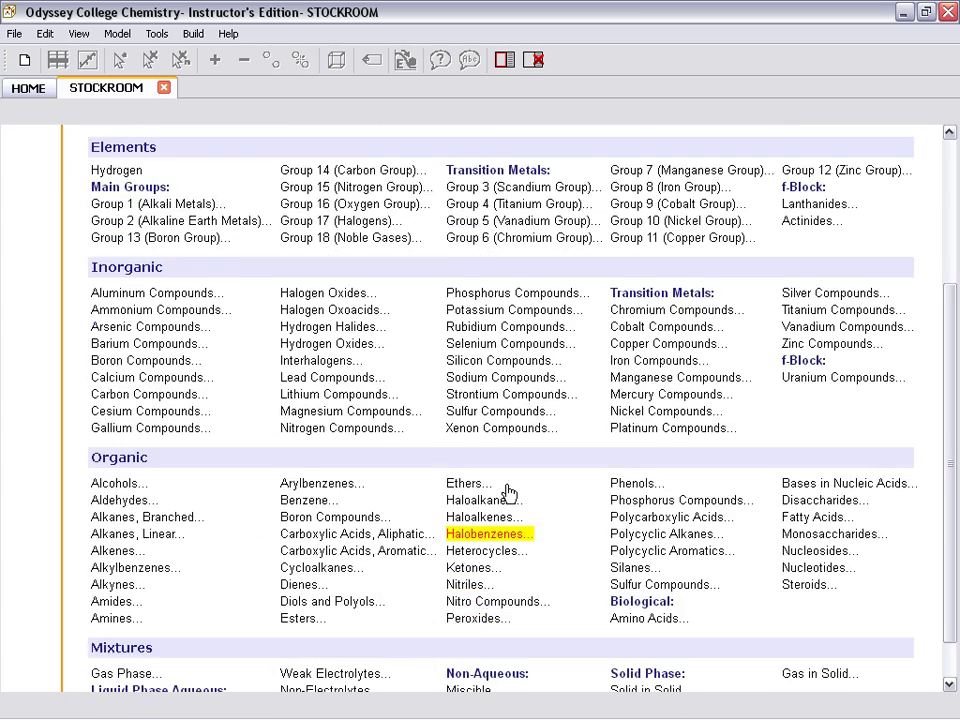
scroll(508, 492, "up", 4)
scroll(315, 508, "down", 5)
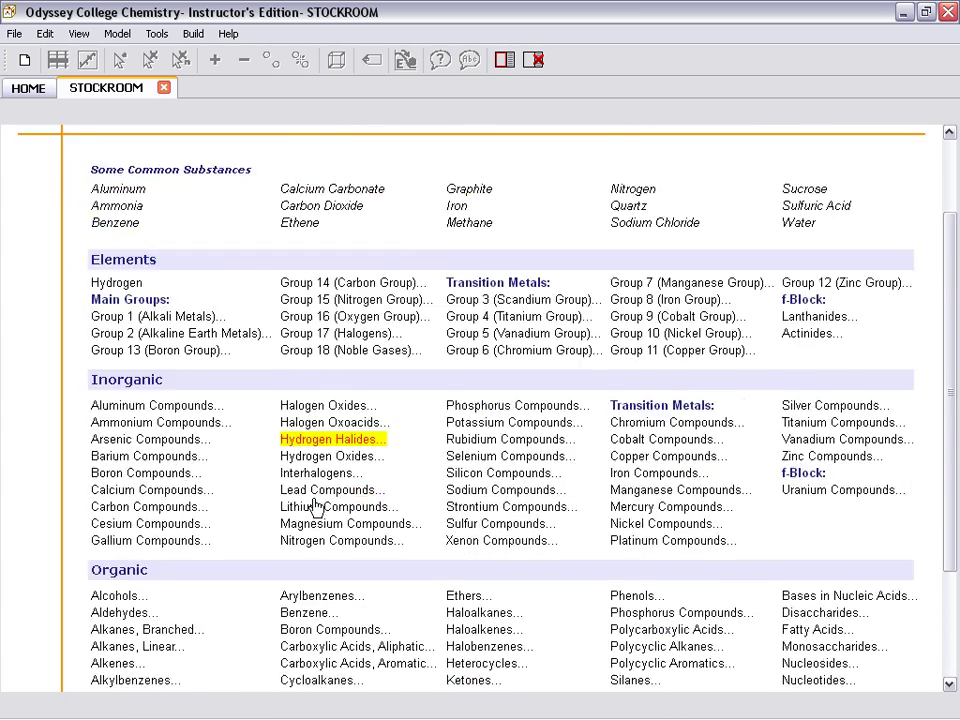
scroll(315, 508, "up", 4)
scroll(315, 508, "down", 2)
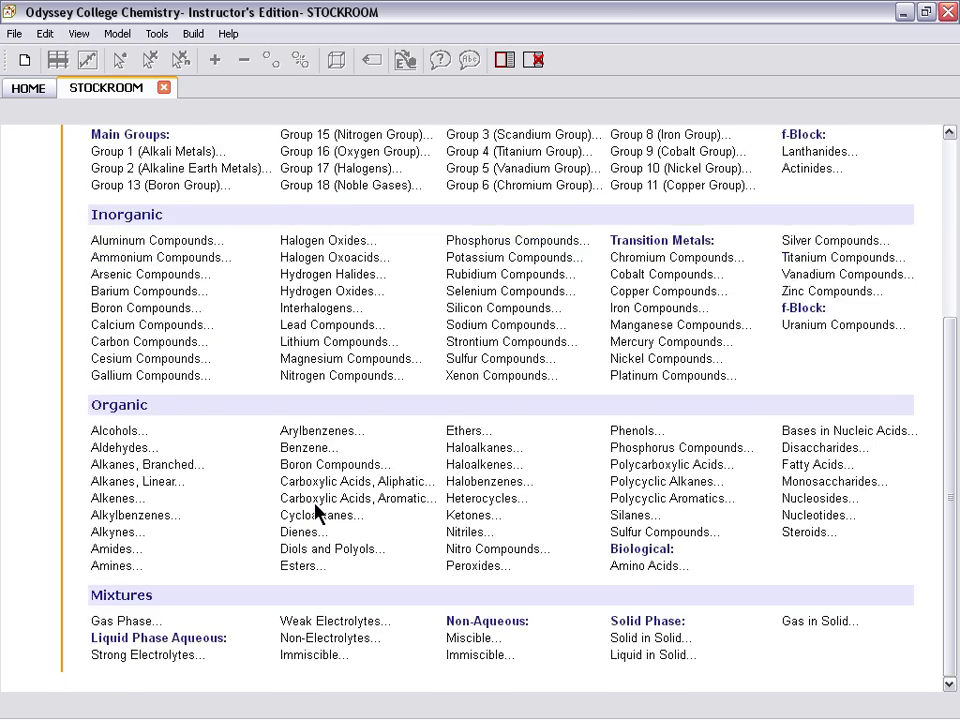
scroll(315, 508, "up", 2)
scroll(315, 508, "up", 1)
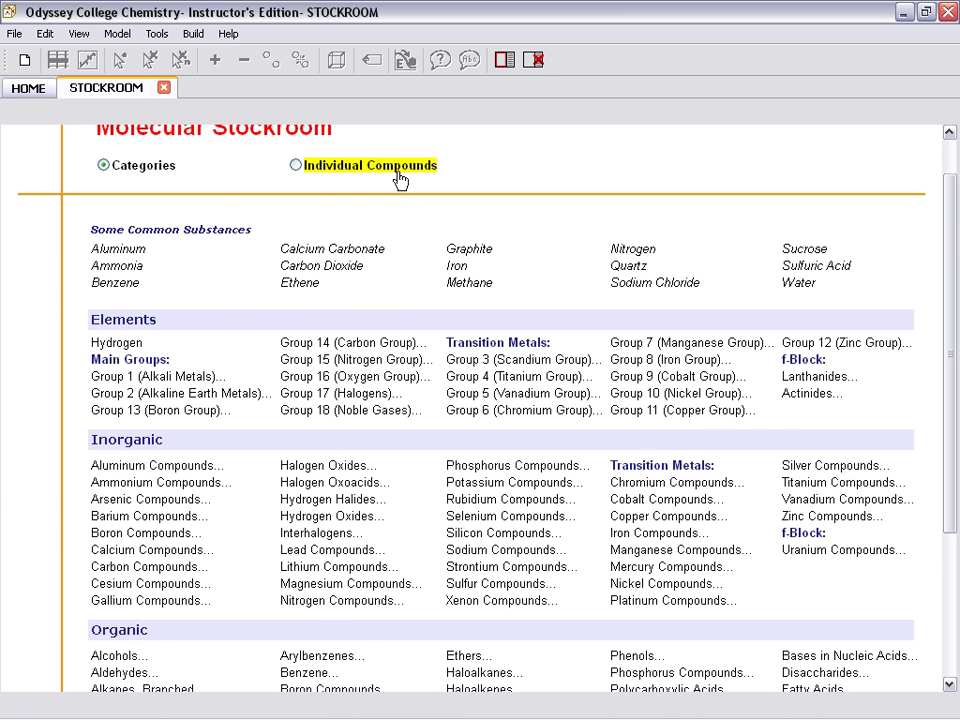
Open the Group 14 carbon models, rotate and animate graphite, then animate diamond
left_click(322, 344)
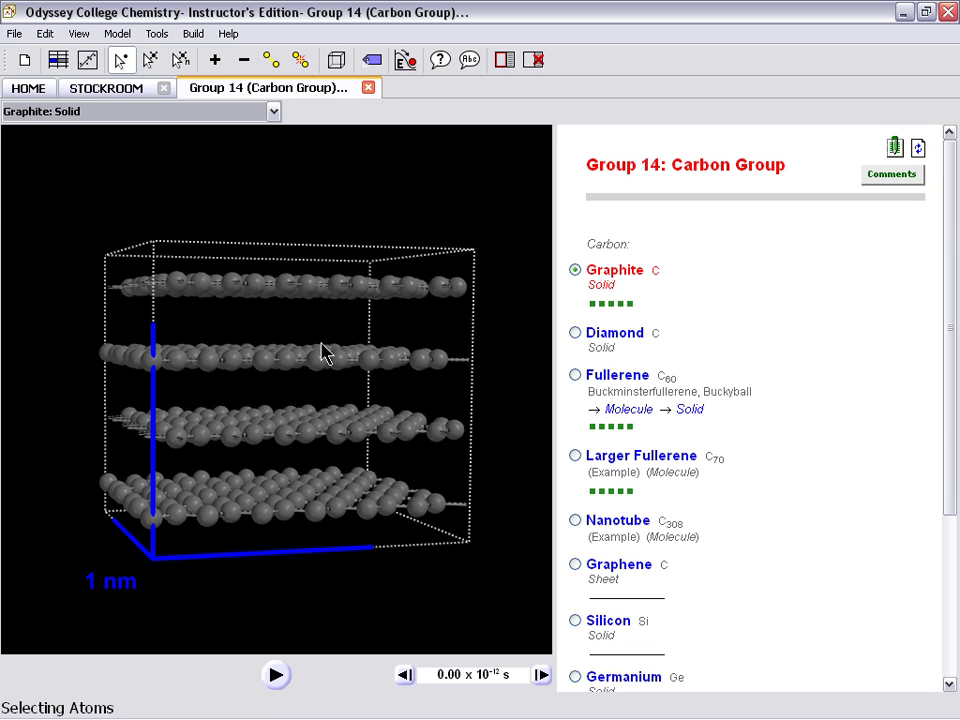
mouse_move(366, 364)
left_mouse_down()
mouse_move(364, 446)
mouse_move(352, 402)
mouse_move(358, 362)
left_mouse_up()
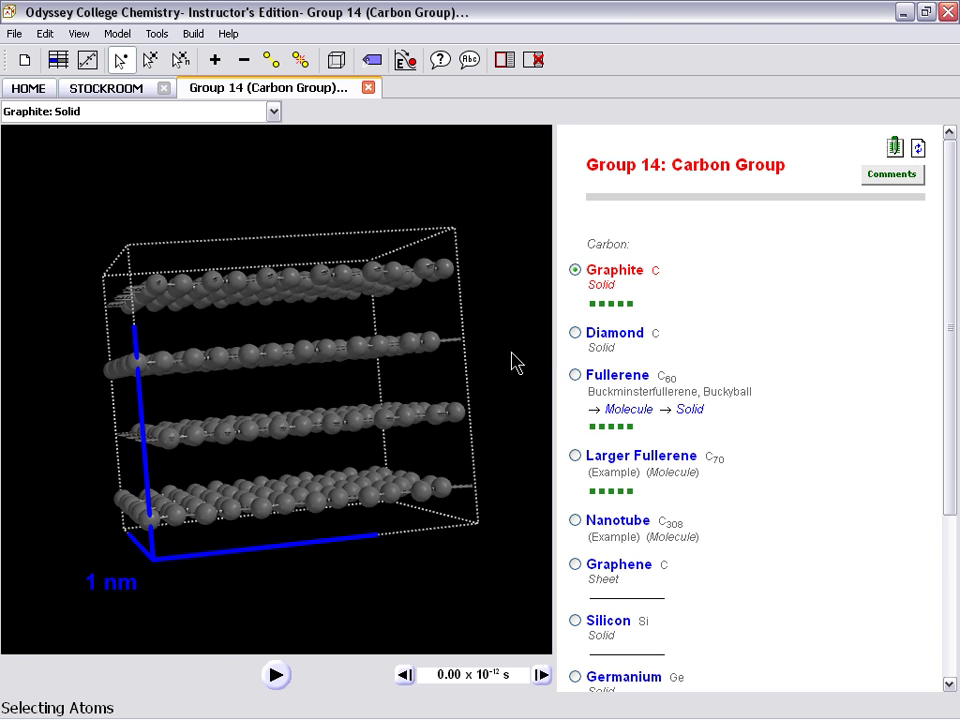
left_click_drag(362, 428, 207, 448)
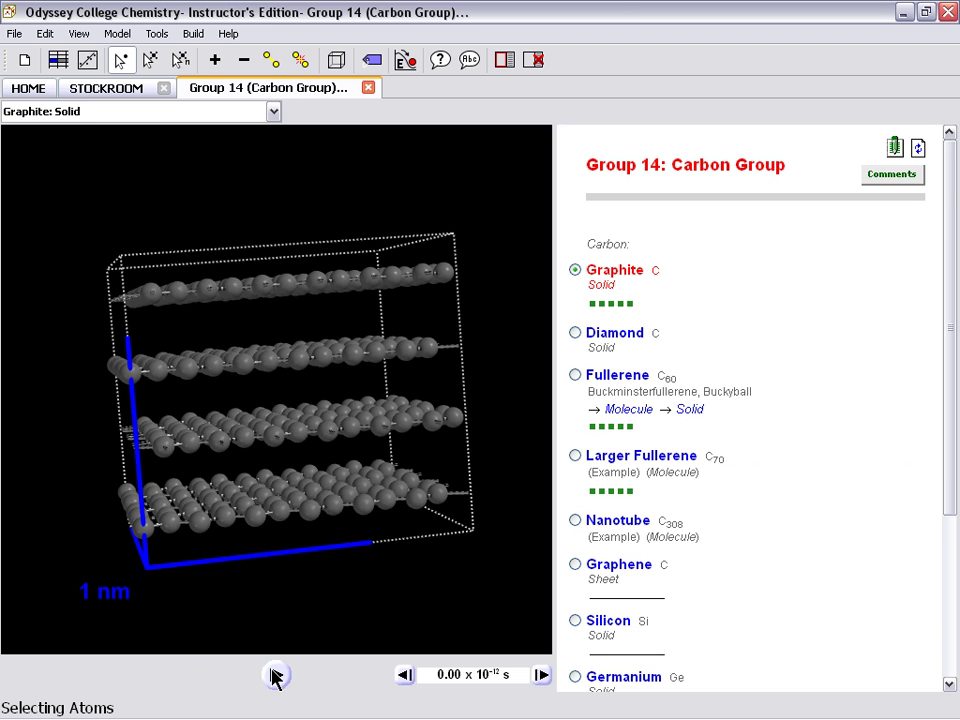
left_click(276, 676)
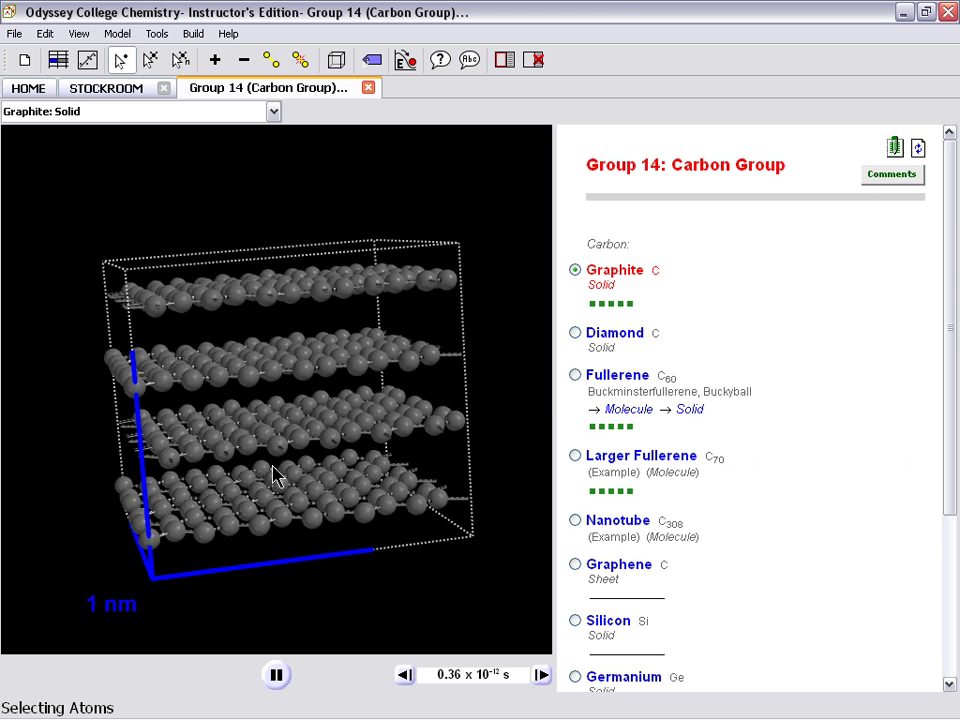
left_click(577, 333)
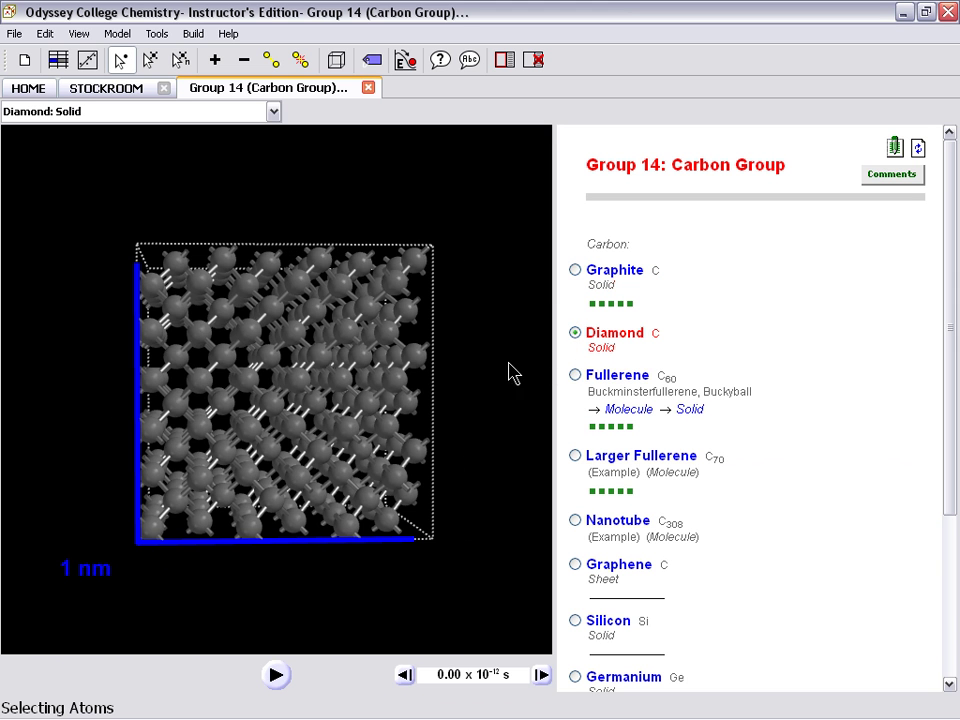
left_click(276, 675)
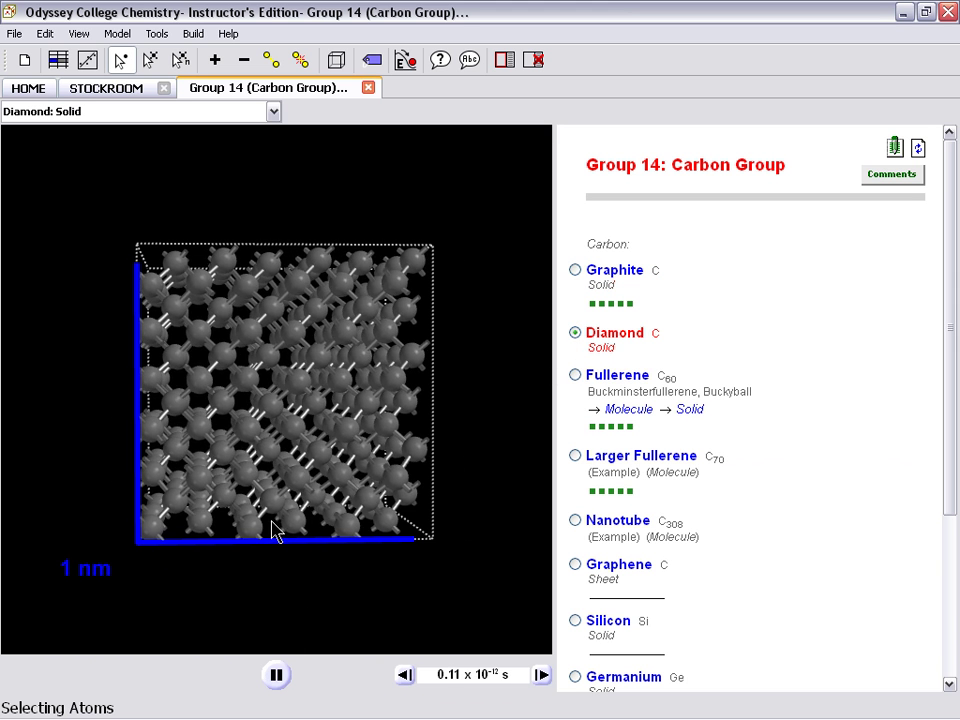
Show C60 fullerene as a crystalline solid, rotate it and run its simulation
left_click(575, 374)
scroll(623, 410, "down", 3)
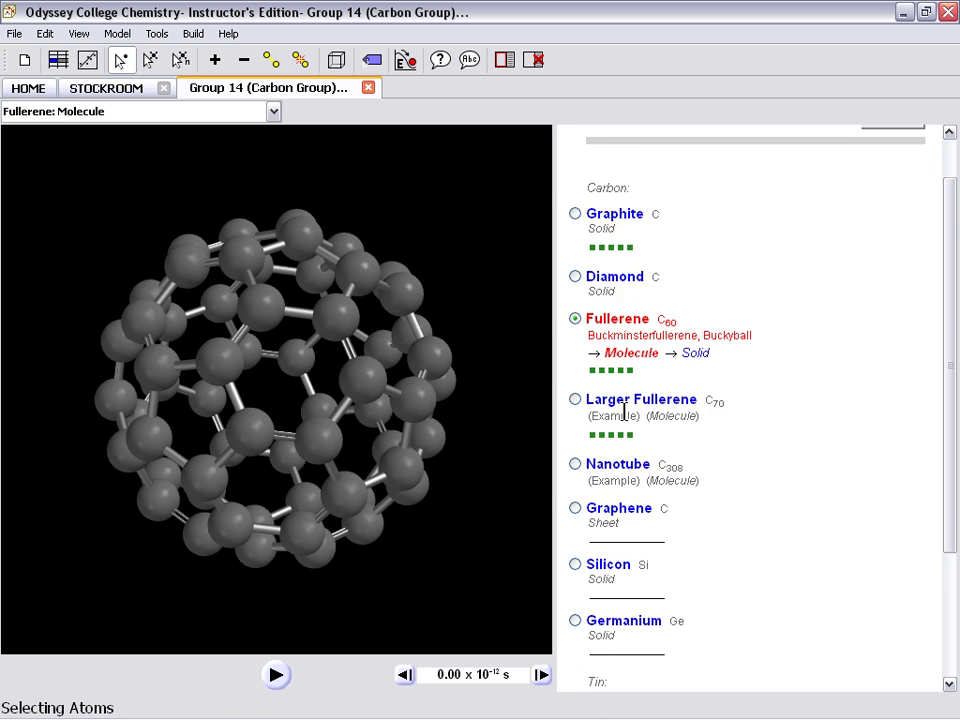
scroll(649, 409, "up", 2)
left_click(692, 353)
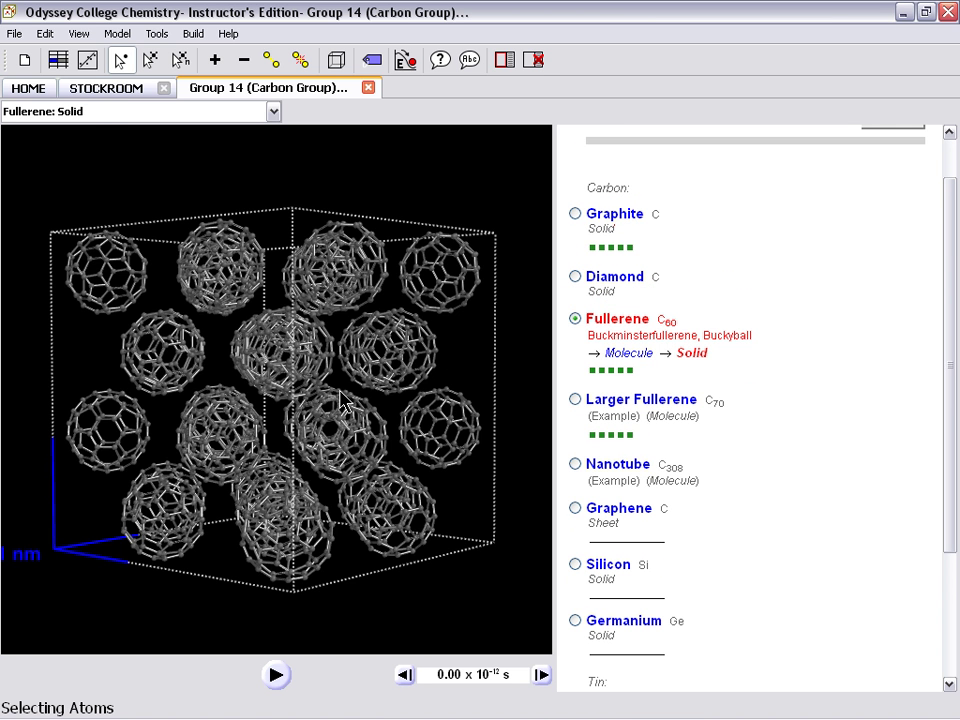
left_click_drag(340, 398, 366, 398)
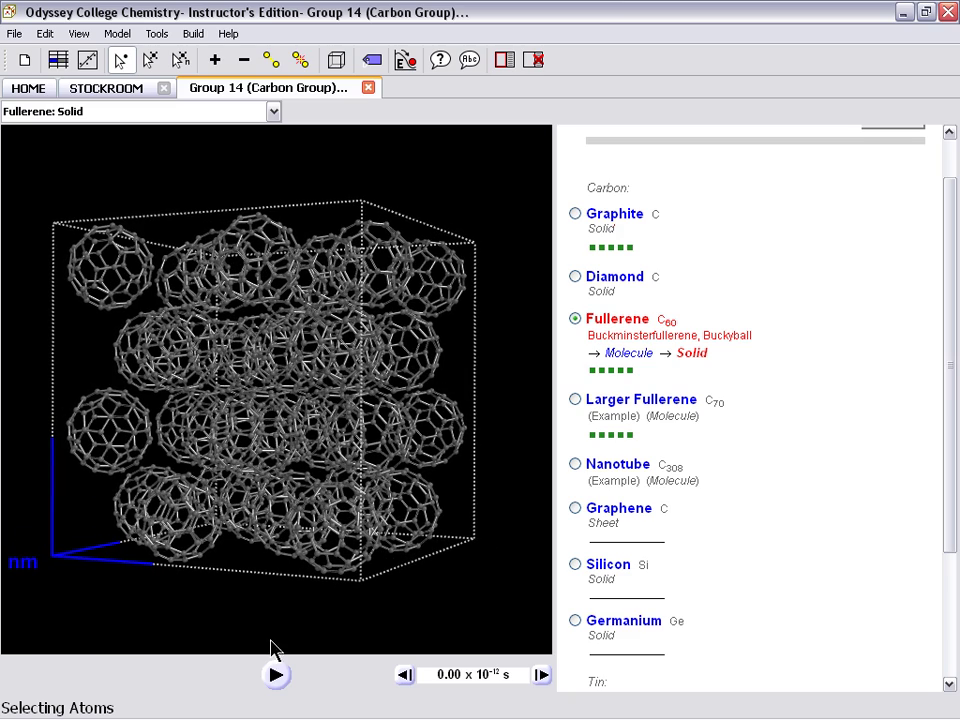
left_click(276, 674)
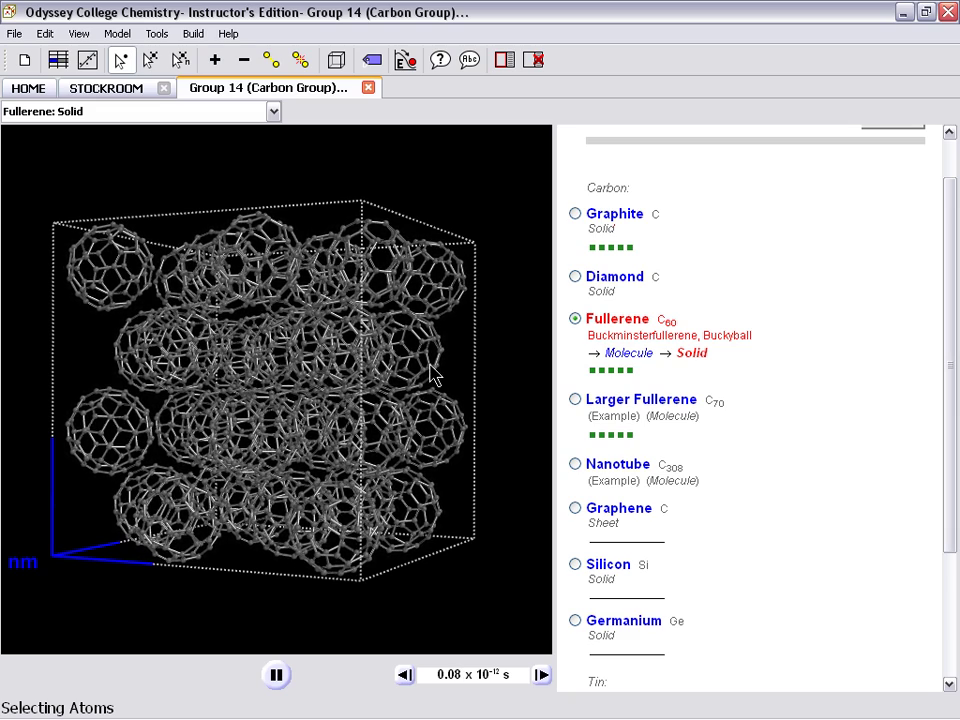
scroll(605, 402, "down", 1)
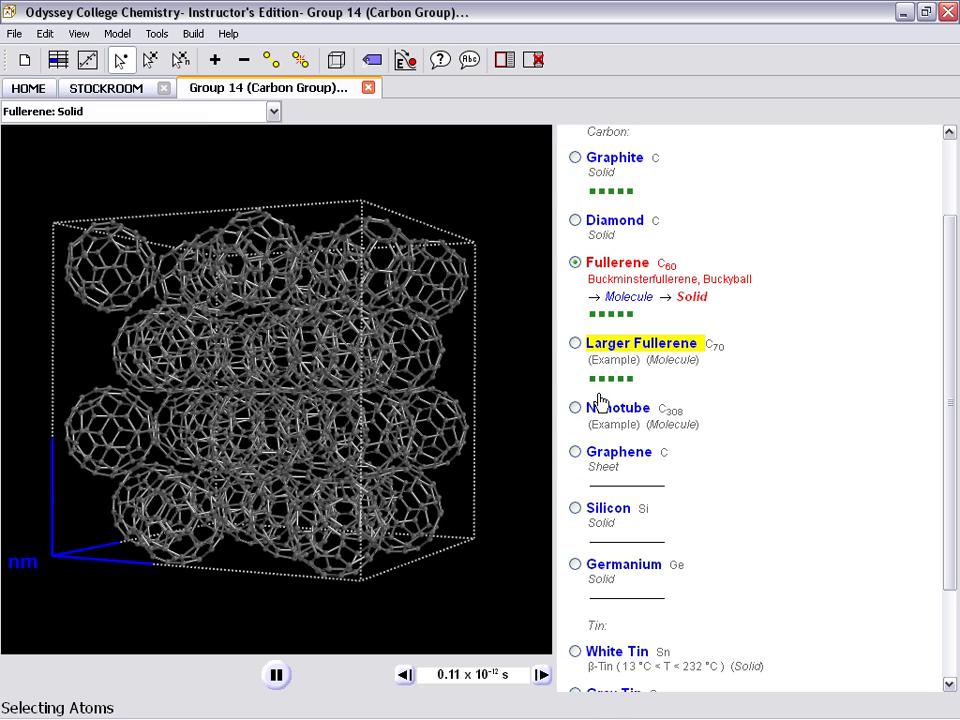
Close the carbon group tab and open the Alcohols models from the stockroom
left_click(367, 88)
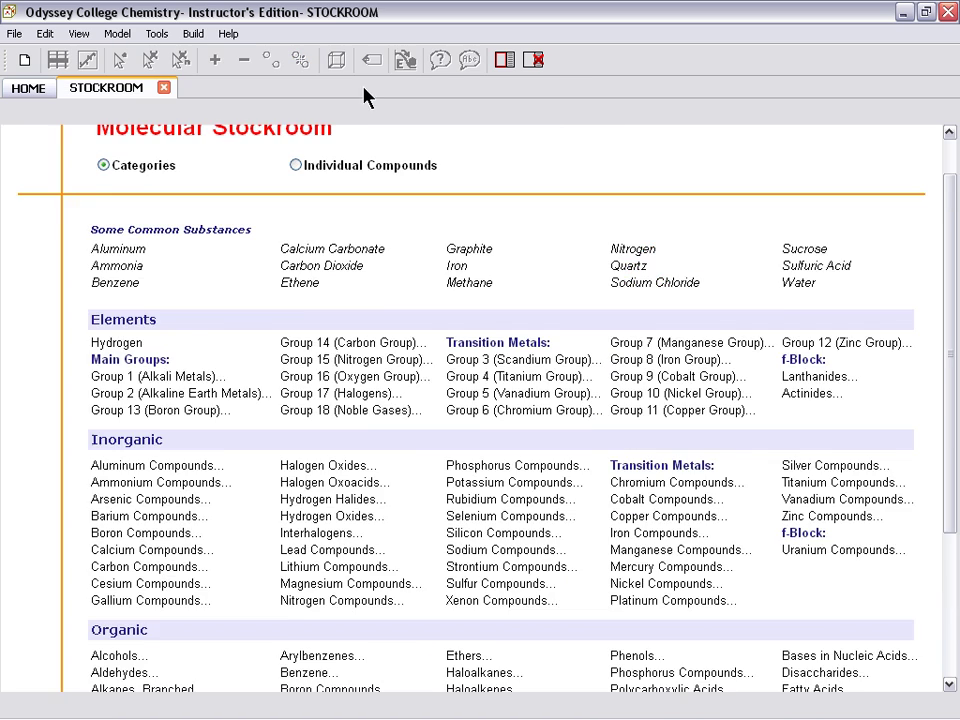
scroll(230, 390, "down", 4)
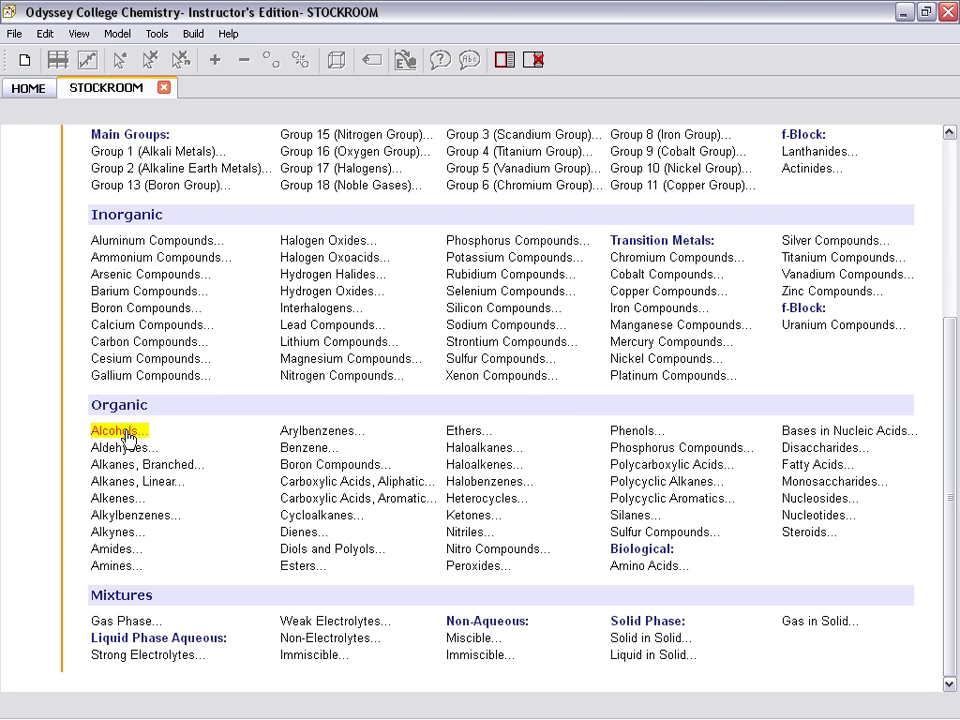
left_click(118, 431)
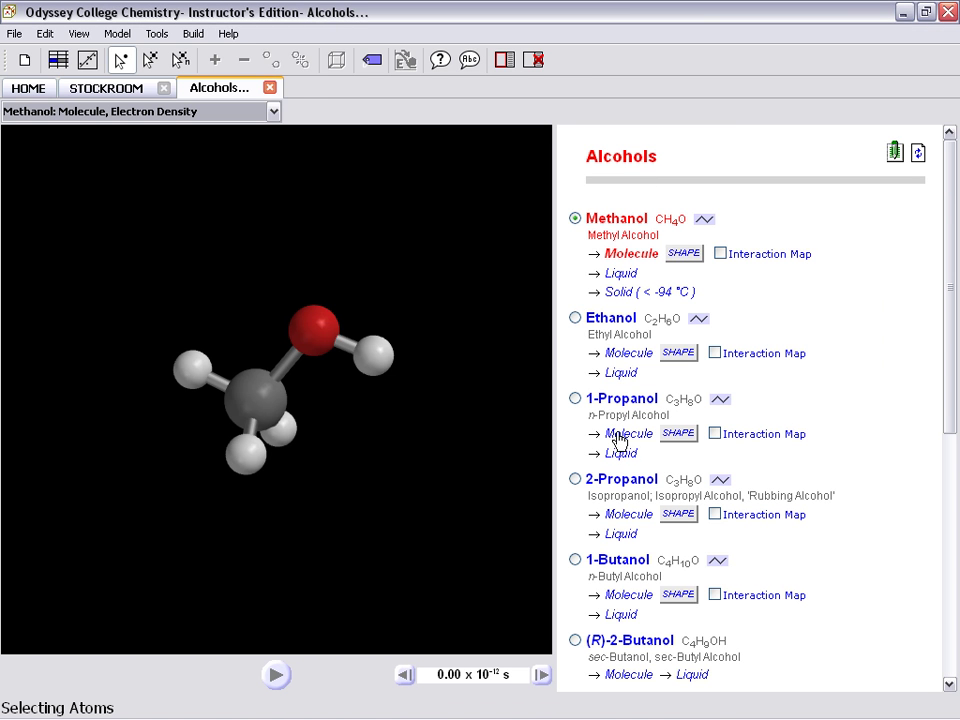
Run and pause a liquid ethanol simulation, then return to a single ethanol molecule
left_click(575, 319)
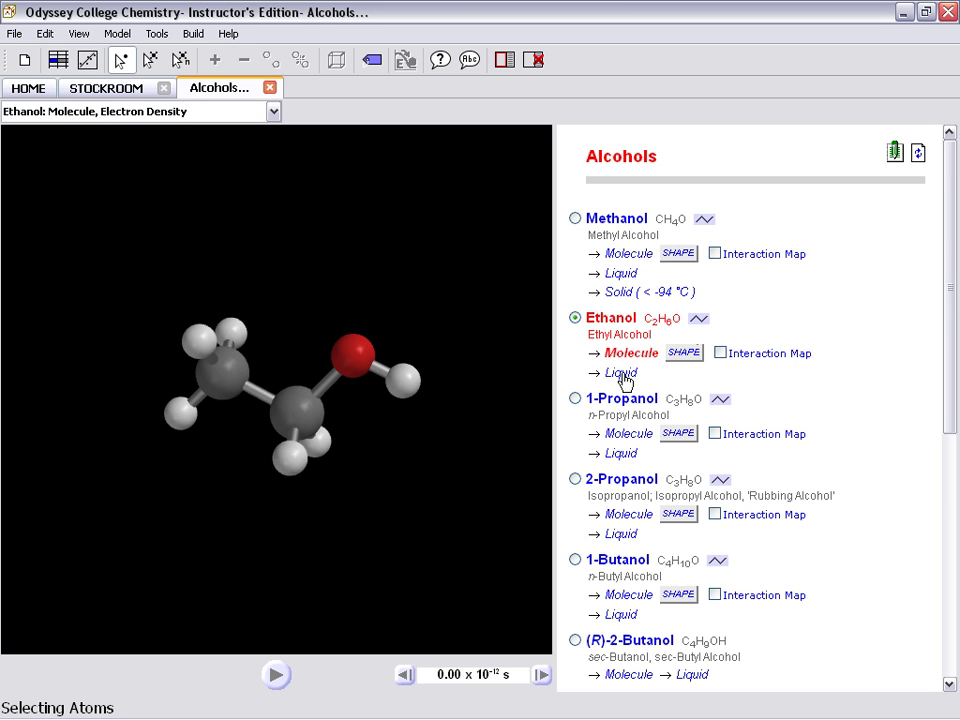
left_click(621, 373)
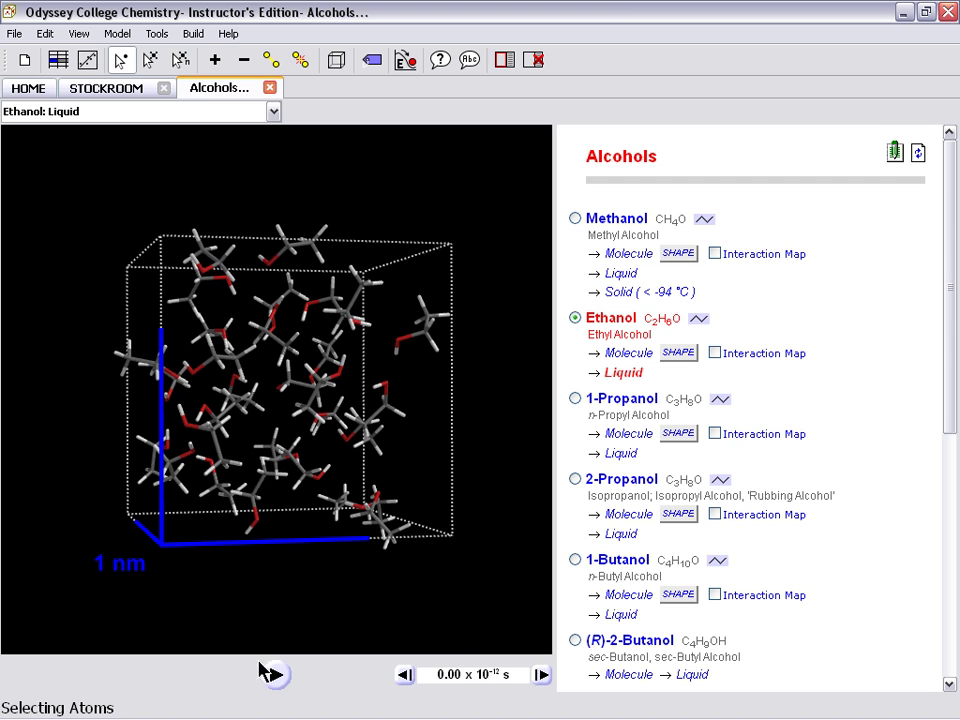
left_click(276, 675)
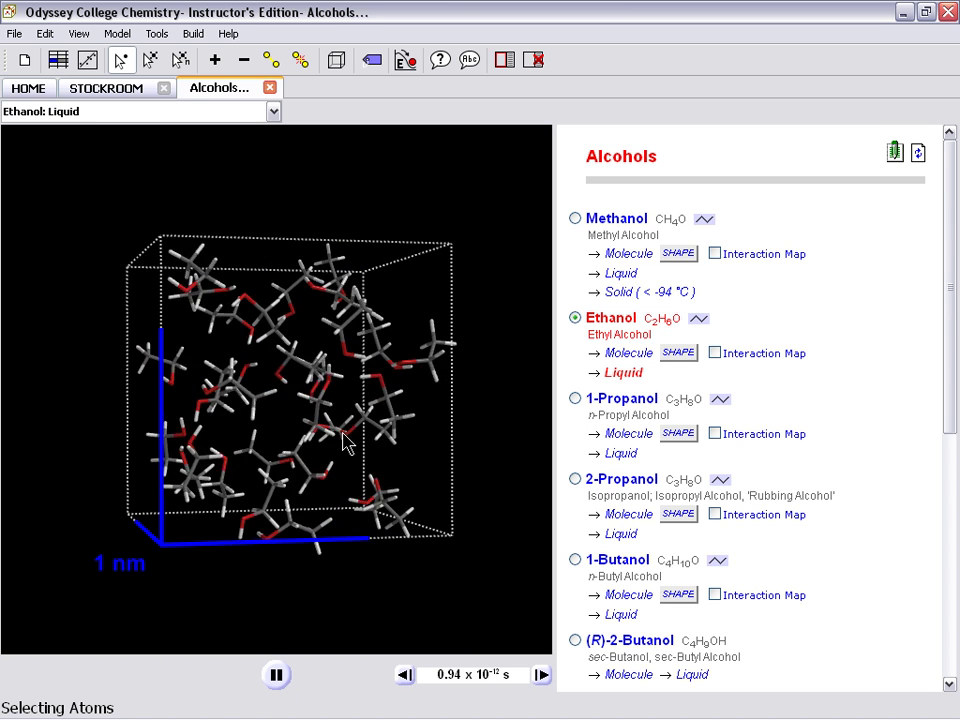
left_click(276, 677)
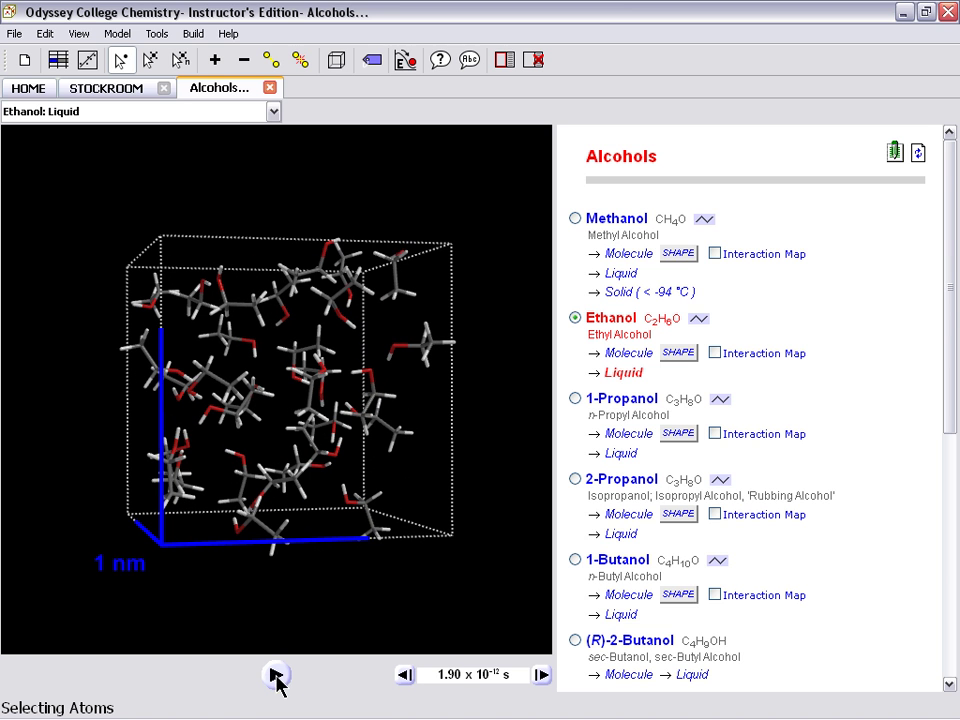
left_click(614, 355)
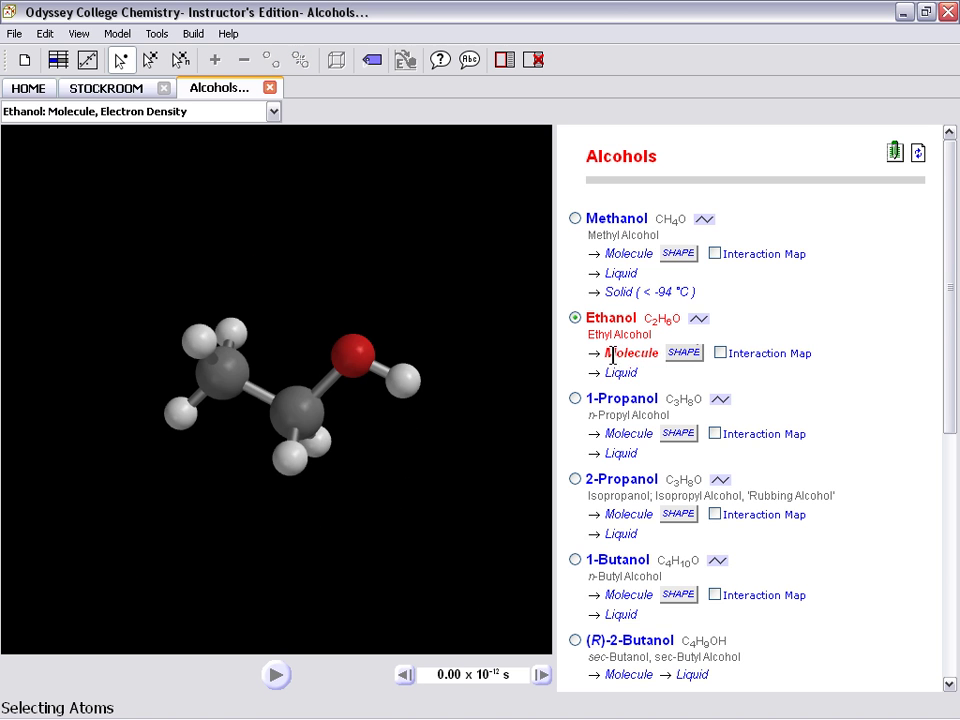
Show ethanol's interaction map and rotate its electron-density surface to inspect it
left_click(719, 353)
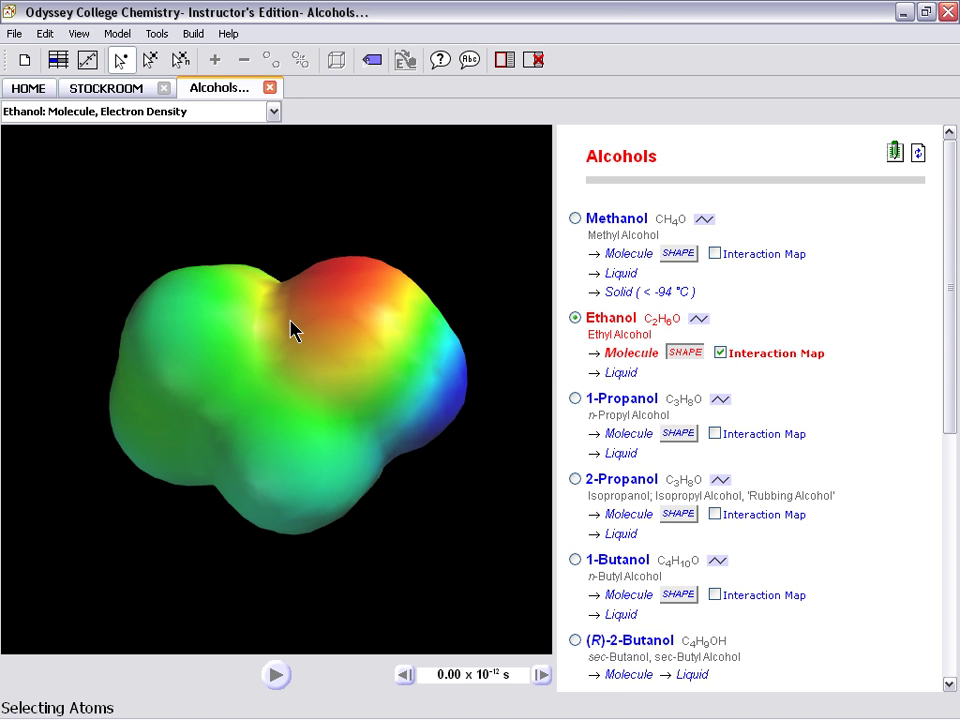
left_click_drag(291, 326, 326, 544)
left_click_drag(289, 386, 294, 441)
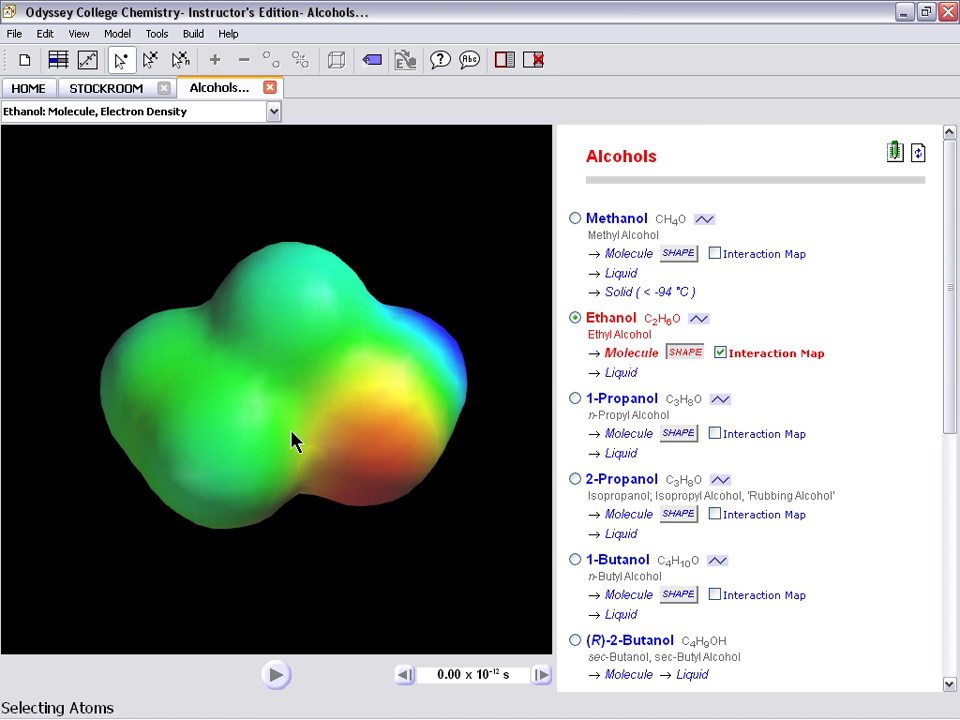
left_click_drag(272, 400, 289, 579)
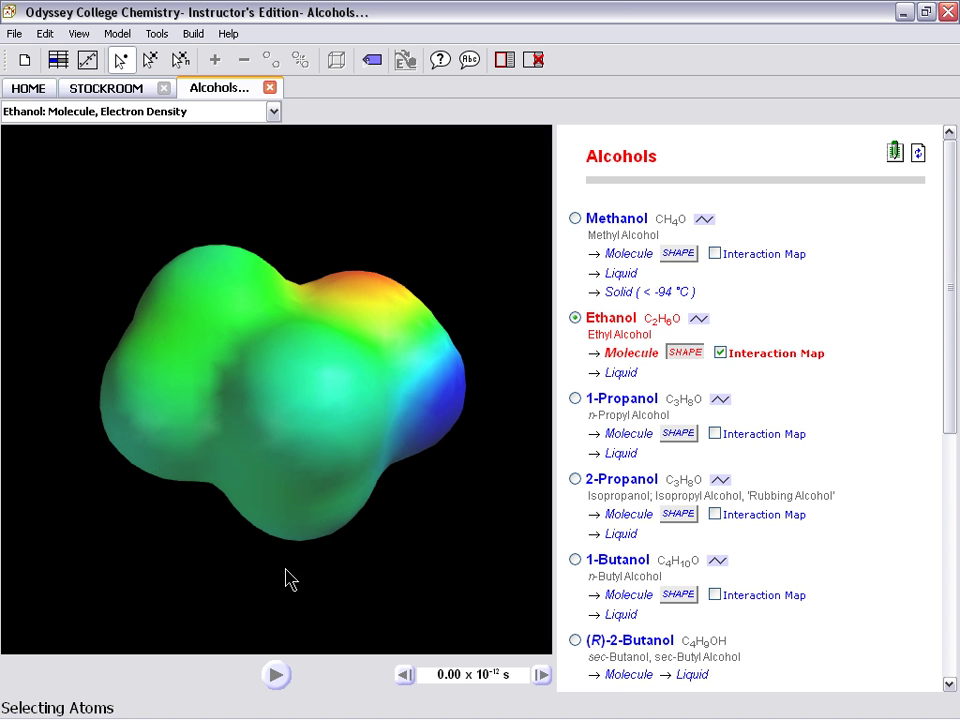
Add interaction maps for 1-Propanol and 2-Propanol, then close the Alcohols tab
left_click(714, 434)
left_click(715, 514)
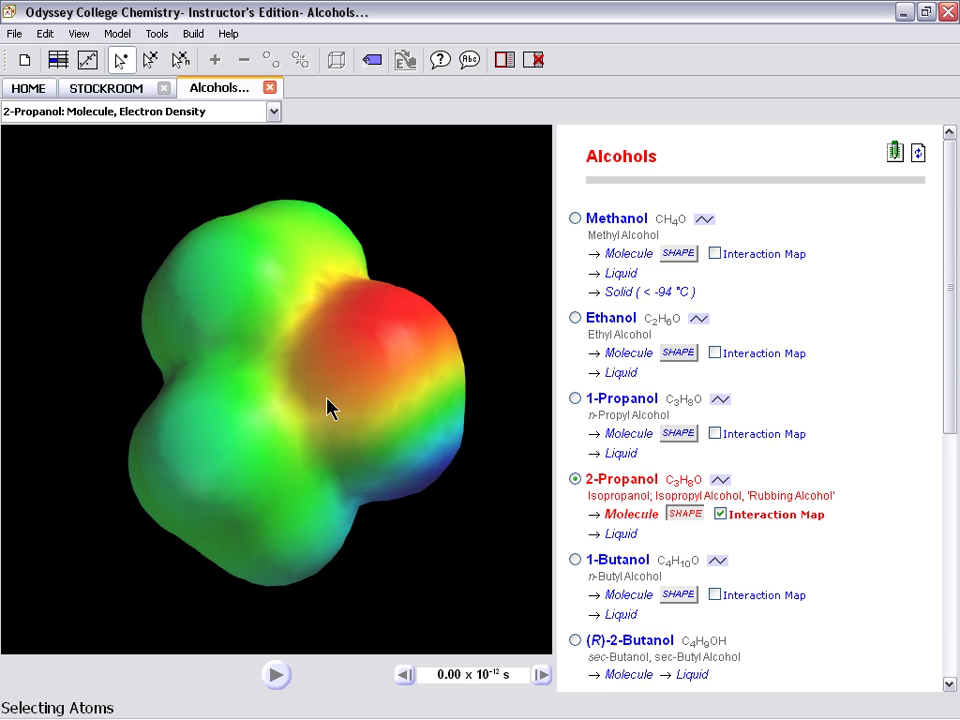
left_click(269, 88)
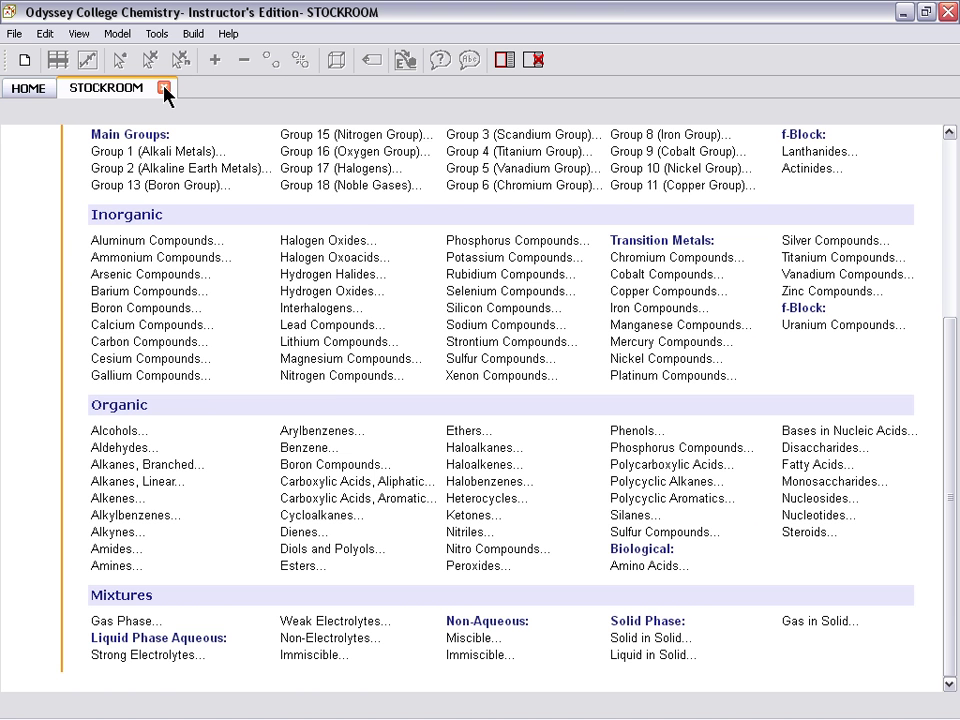
Close the Stockroom tab and open the Electronic Model Kit from the HOME page
left_click(164, 88)
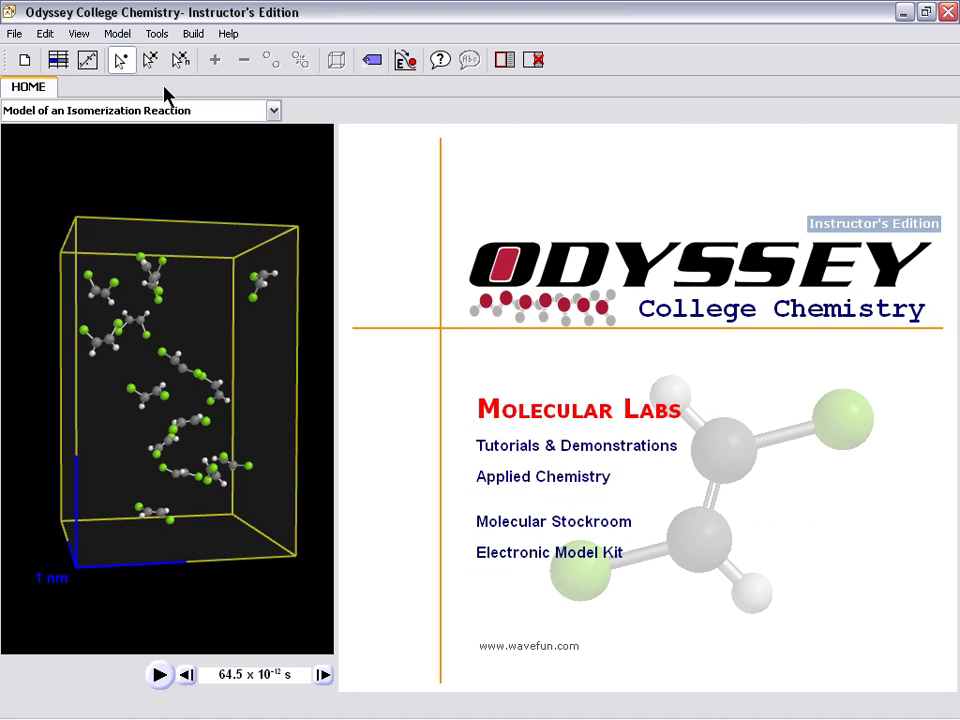
left_click(556, 558)
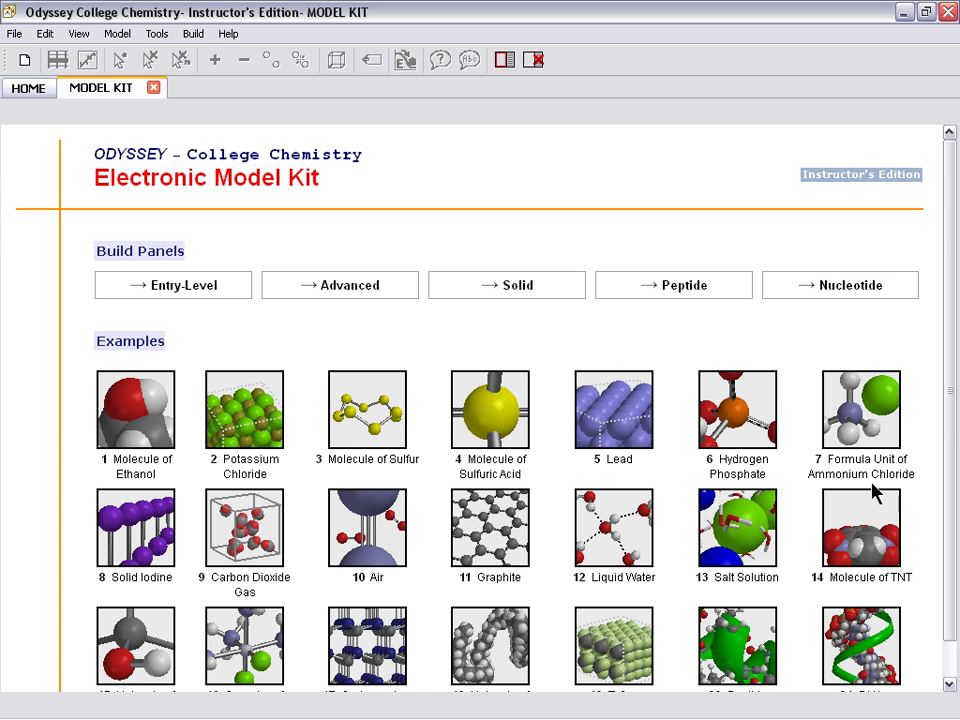
scroll(511, 551, "down", 1)
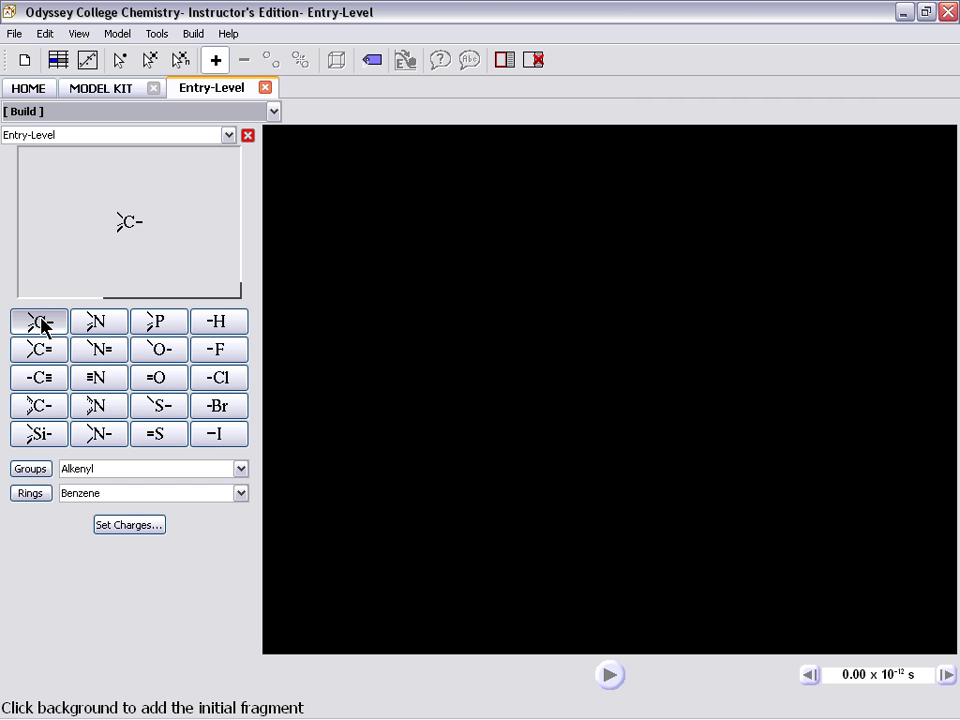
Build 1-propanol: a three-carbon chain with an oxygen on the end carbon
left_click(588, 337)
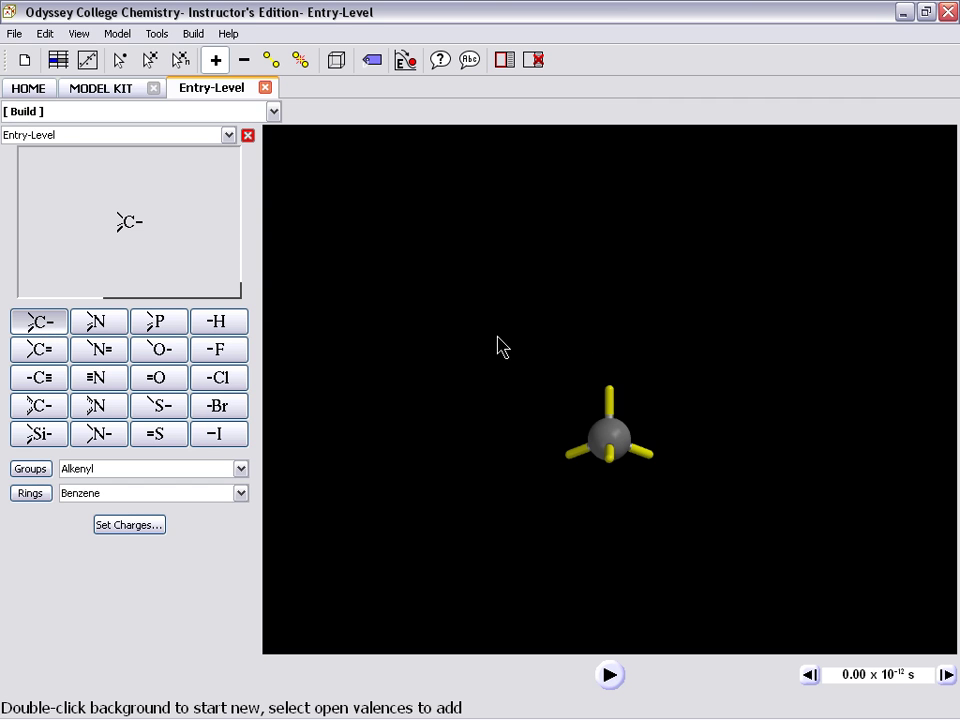
left_click(615, 397)
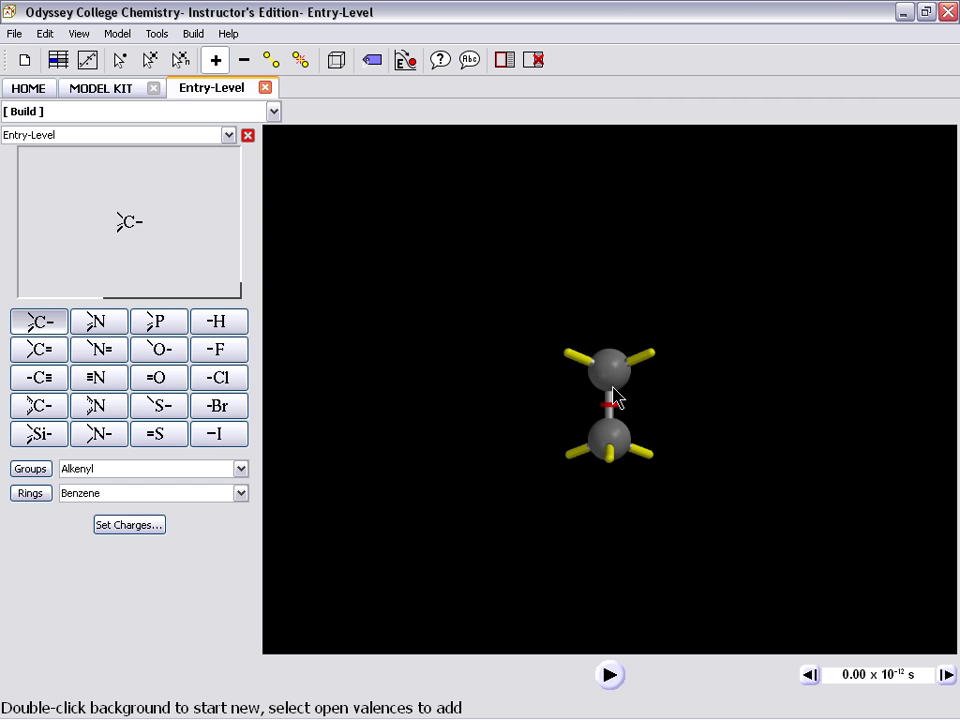
left_click(658, 360)
left_click(176, 352)
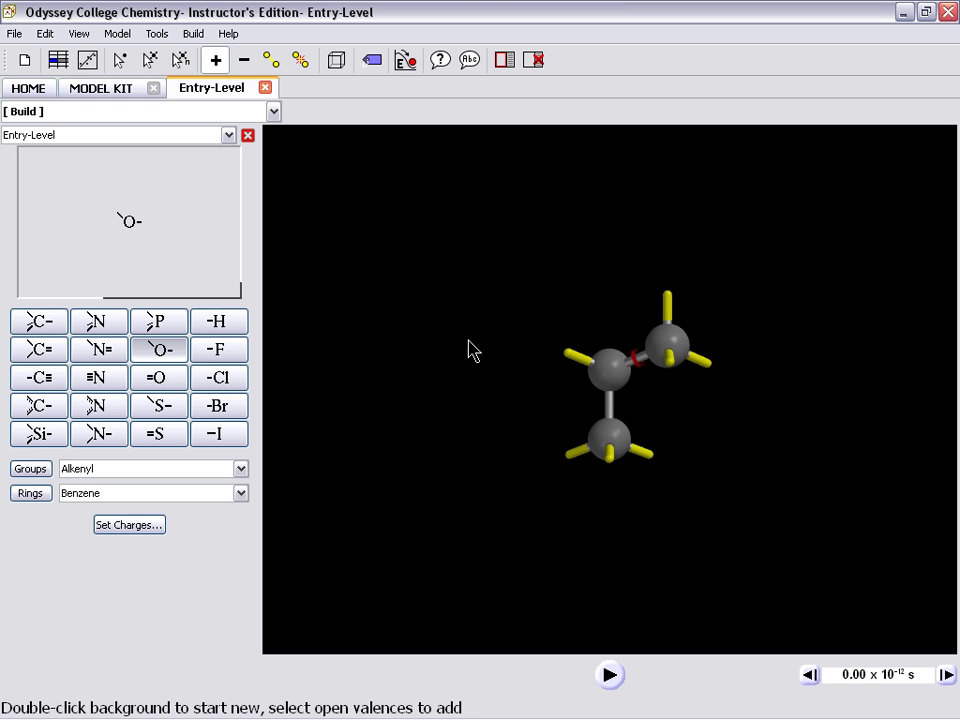
left_click(702, 364)
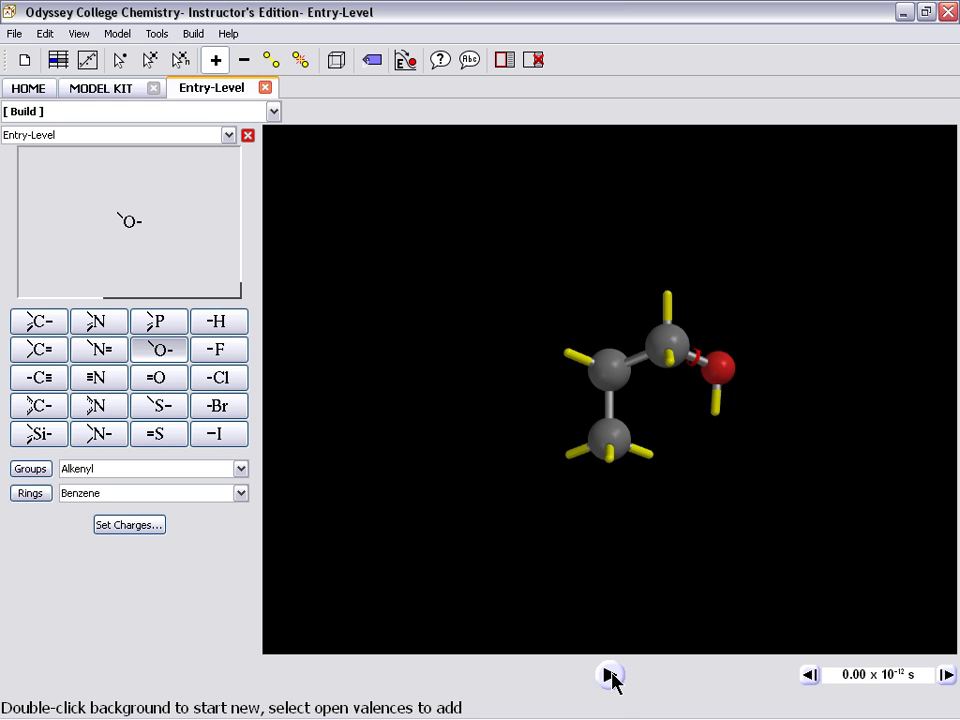
Simulate the propanol, pausing to rotate it, and stop at 3.23 × 10⁻¹² s
left_click(611, 675)
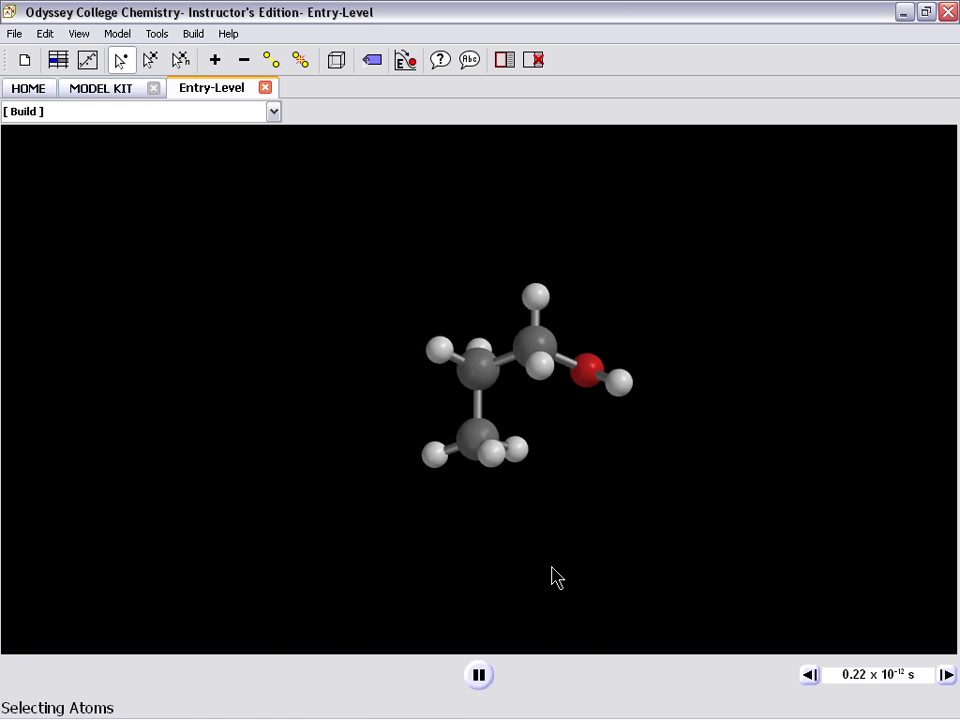
left_click(481, 676)
left_click_drag(493, 521, 409, 495)
left_click(478, 675)
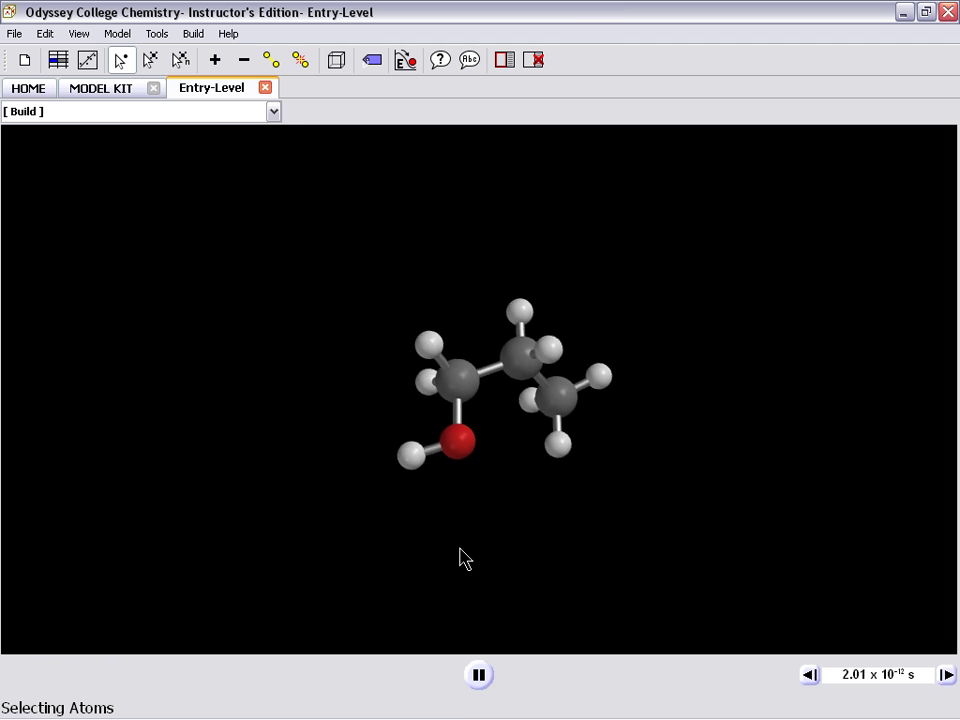
left_click(478, 676)
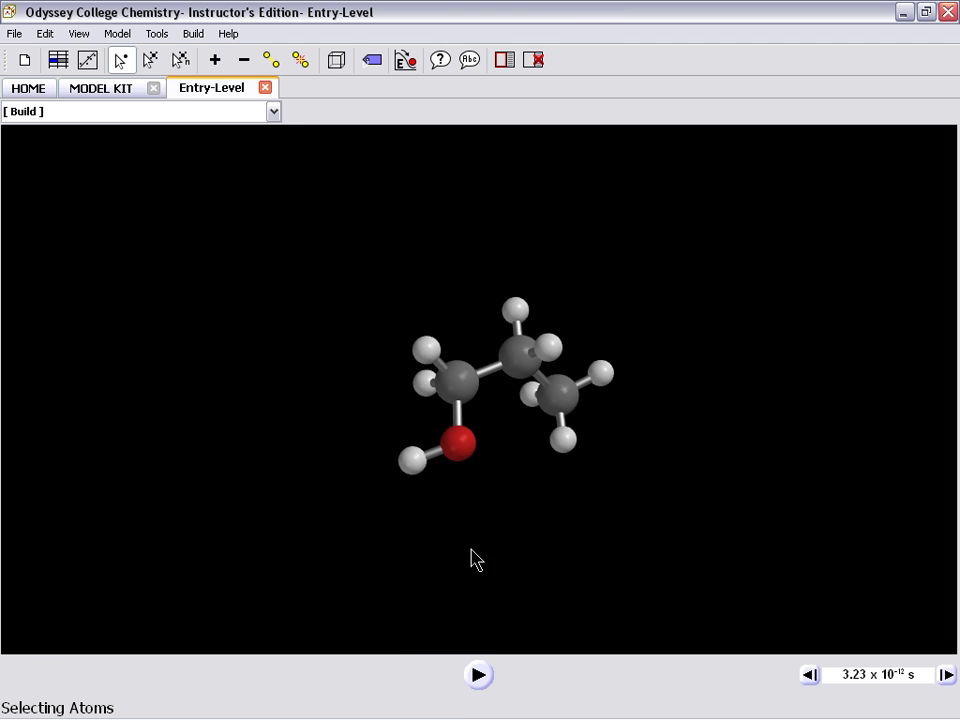
Return to the Model Kit and open the Peptide builder set to α helix
left_click(122, 88)
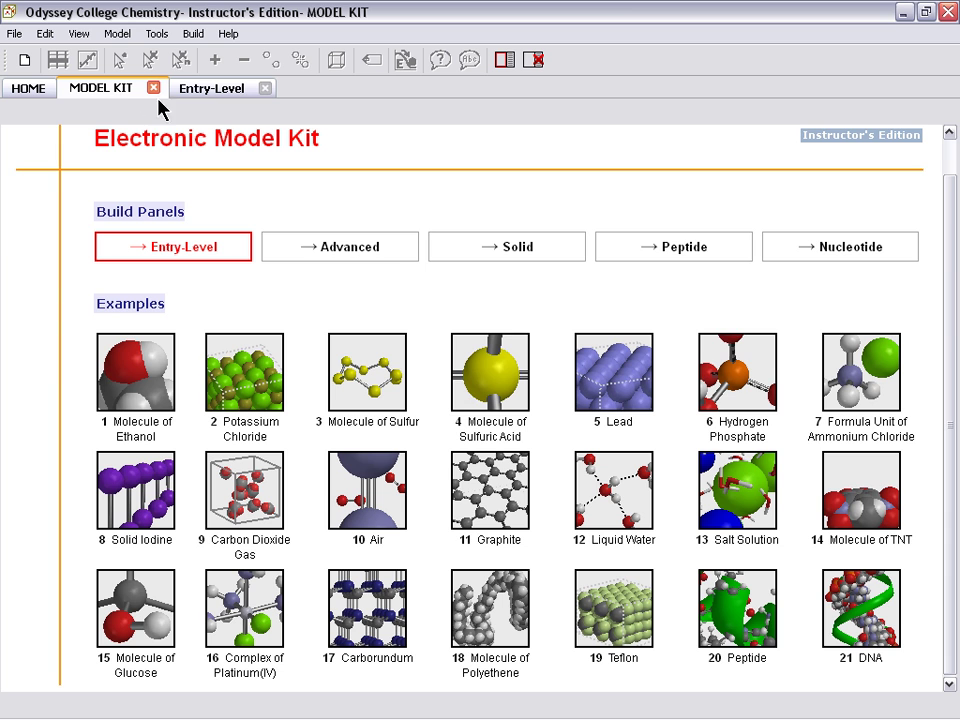
left_click(670, 248)
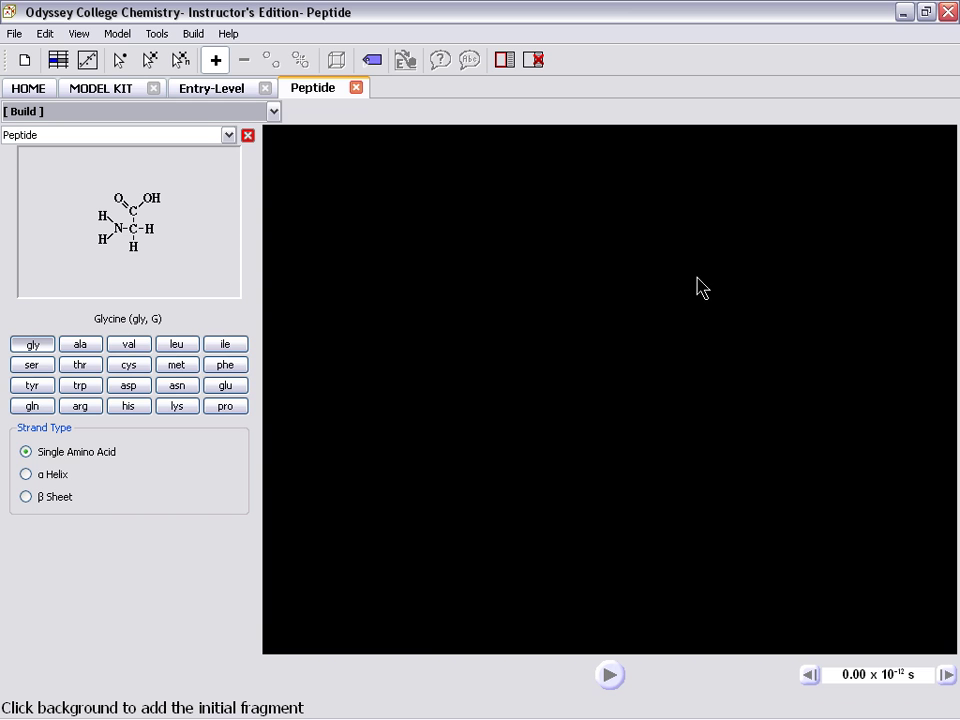
left_click(27, 474)
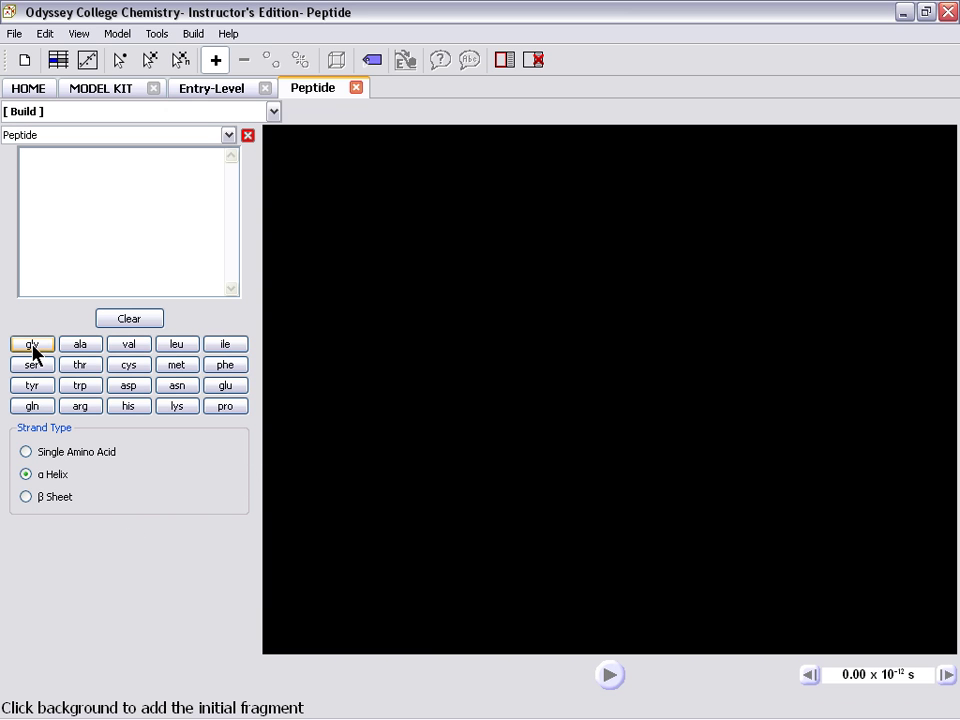
Enter the residue sequence gly-ala-val-leu-ile-phe-met-cys-thr-ser
left_click(79, 347)
left_click(135, 344)
left_click(228, 347)
left_click(224, 366)
left_click(74, 367)
left_click(30, 370)
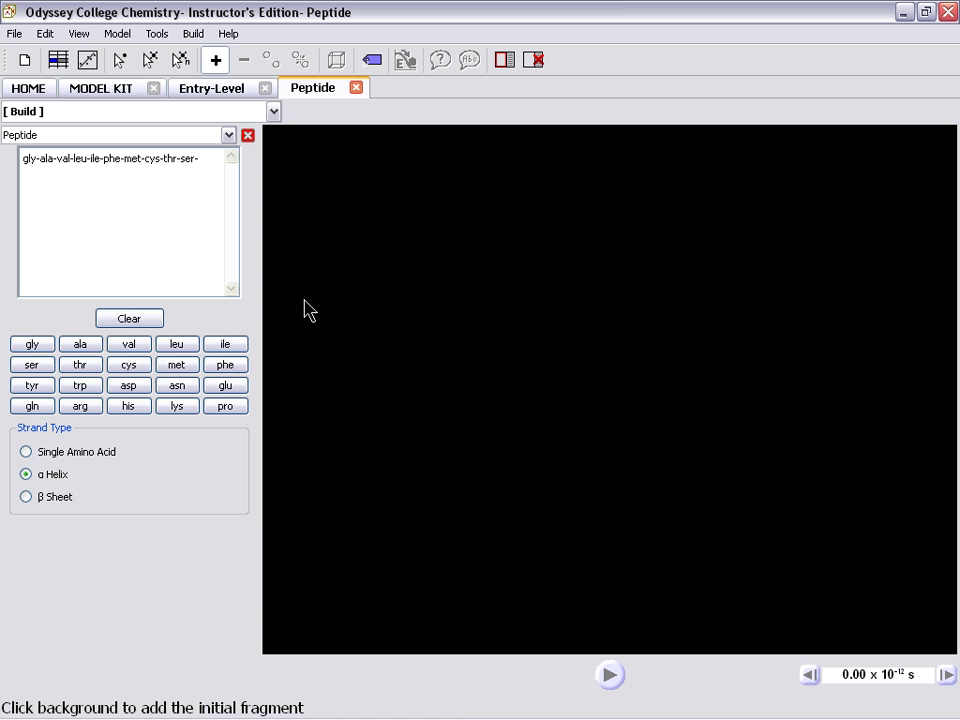
Place the ten-residue α-helix on the canvas and rotate it toward the centre
left_click(418, 366)
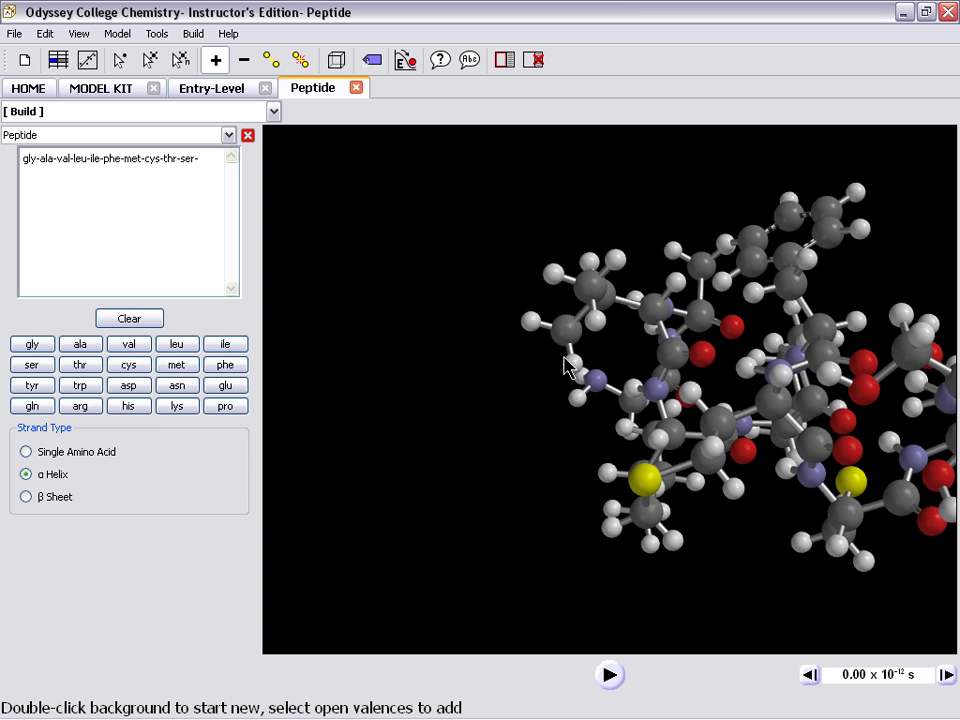
left_click_drag(729, 352, 497, 399)
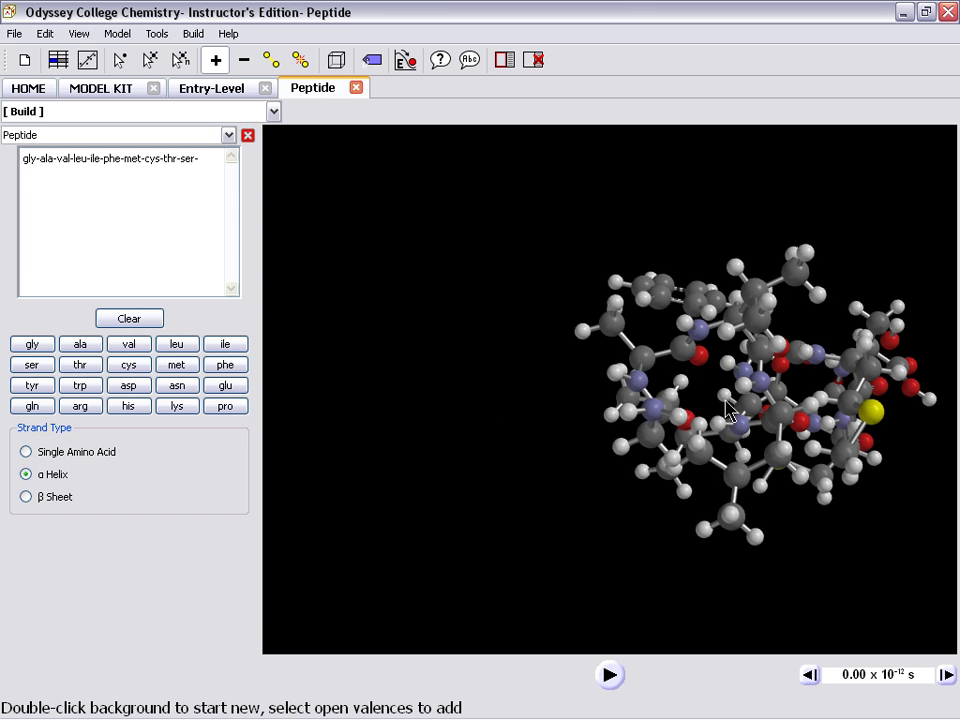
left_click_drag(533, 270, 460, 270)
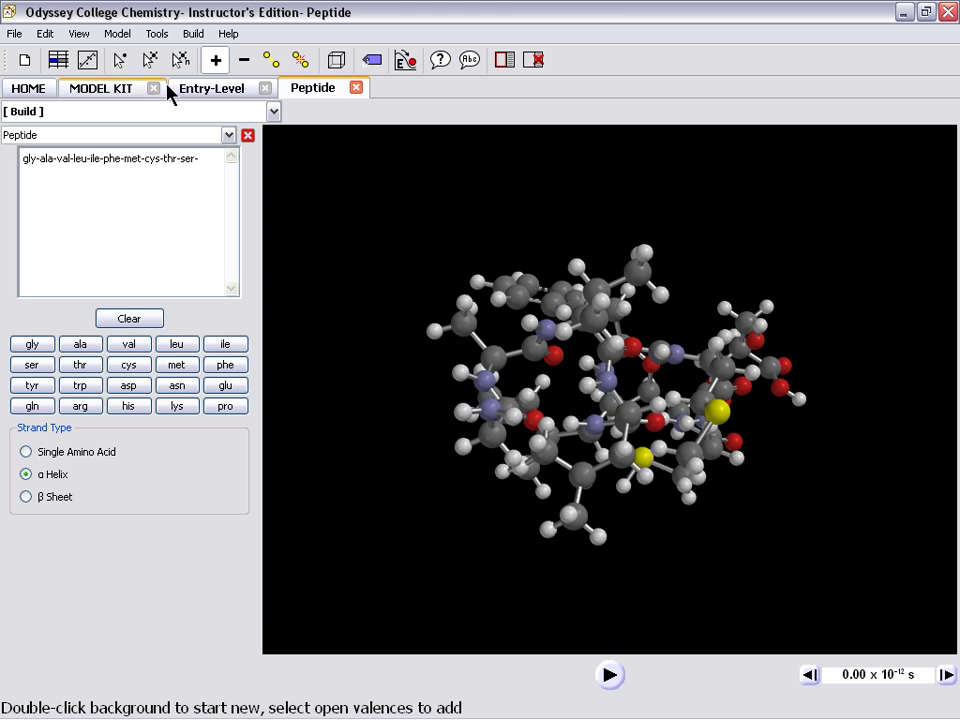
Wrap the α-helix peptide in a green monochrome ribbon and rotate it to inspect
left_click(122, 36)
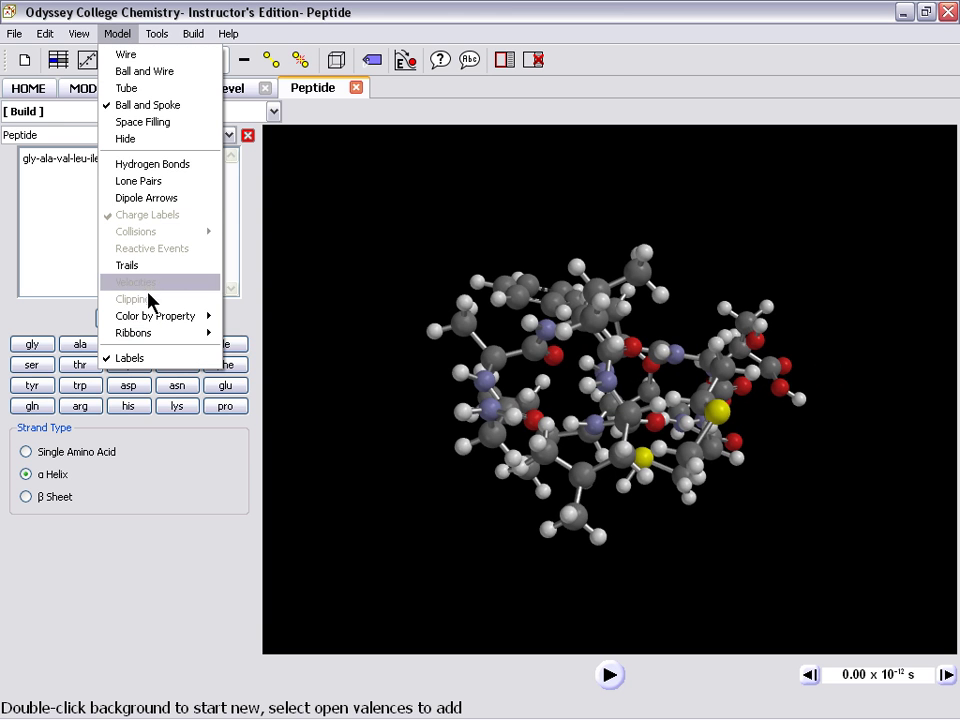
mouse_move(205, 333)
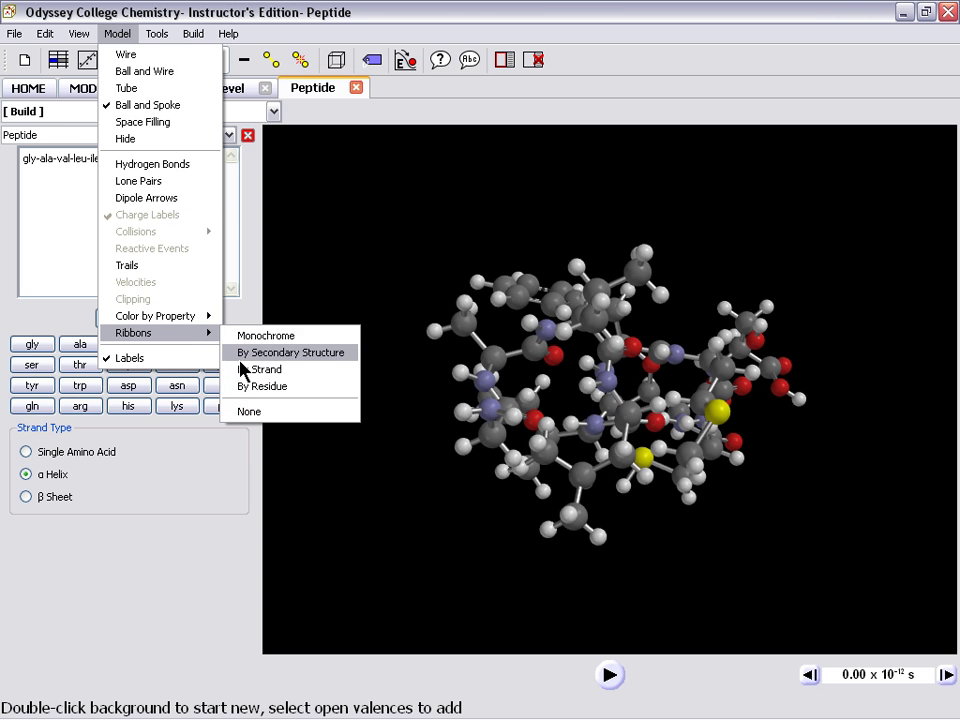
left_click(244, 337)
left_click_drag(505, 370, 405, 256)
Show the peptide's hydrogen bonds as dashed lines, turning the helix end-on and back
left_click(118, 33)
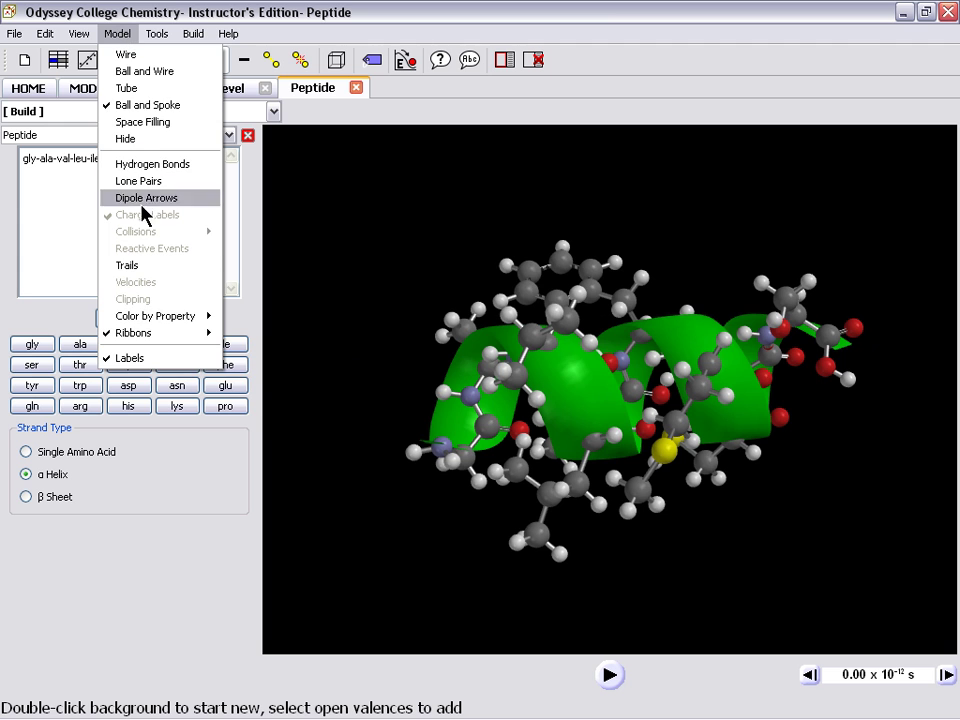
mouse_move(157, 335)
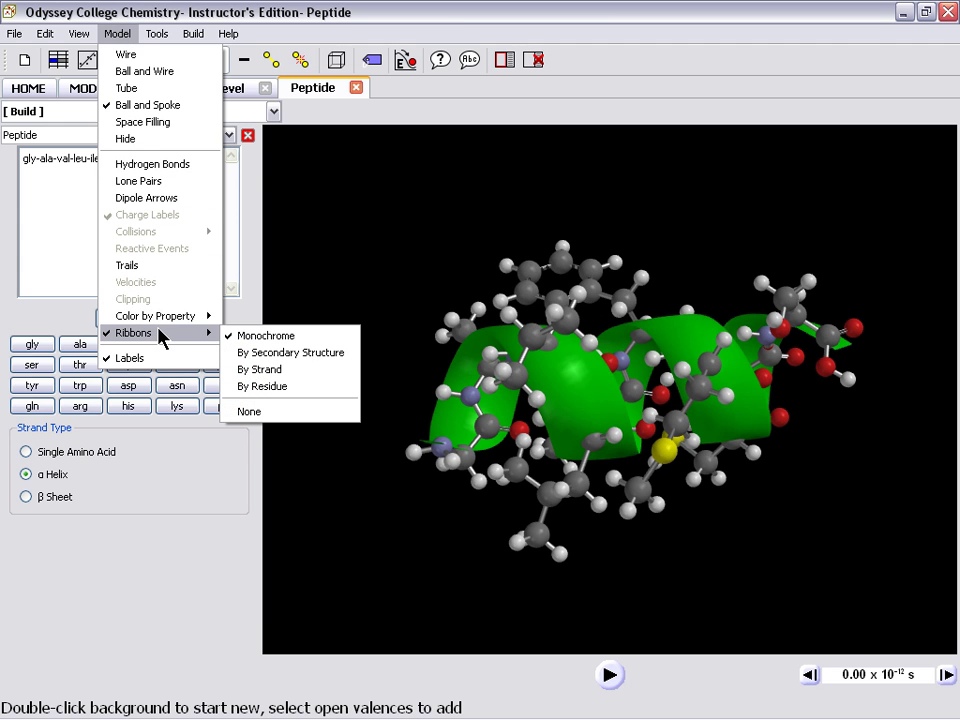
left_click(140, 164)
left_click_drag(451, 370, 441, 343)
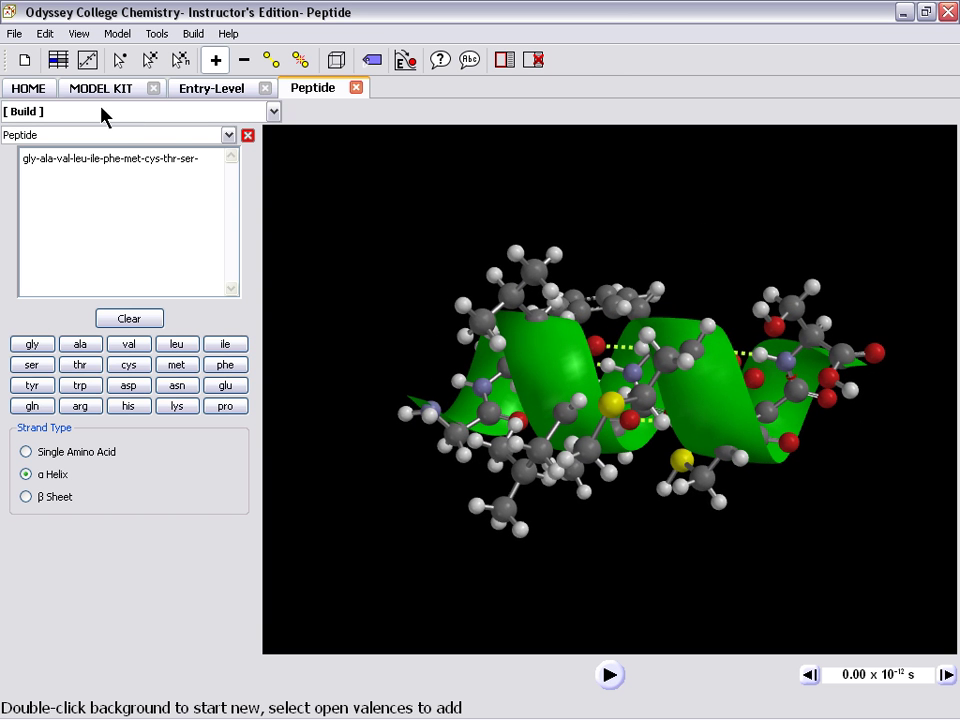
Return to the HOME tab with the isomerization reaction model, keeping the Peptide tab open
left_click(36, 91)
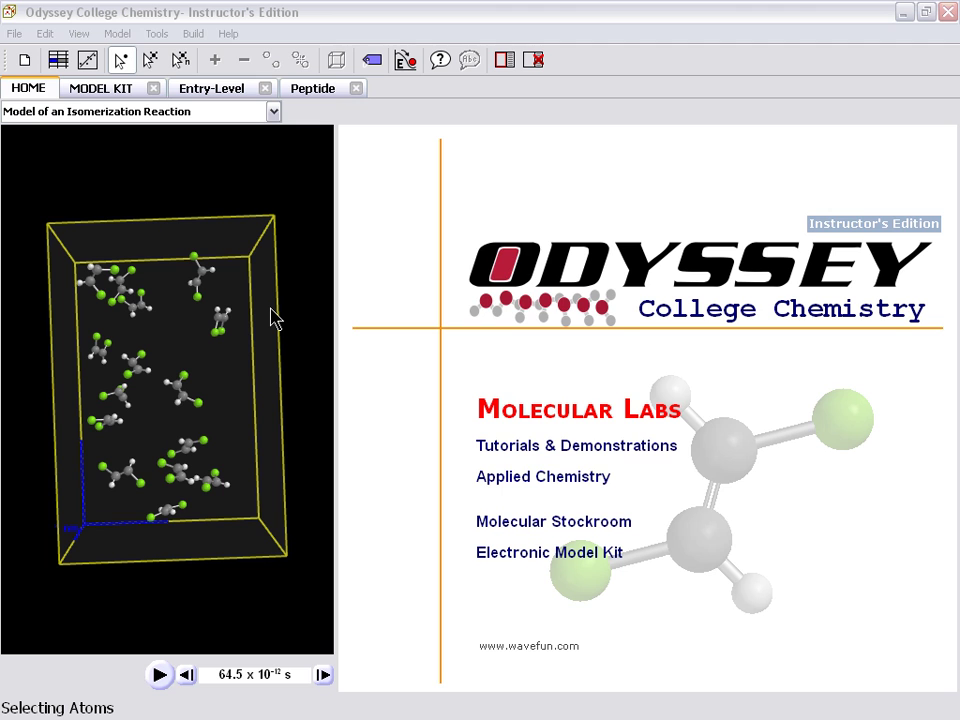